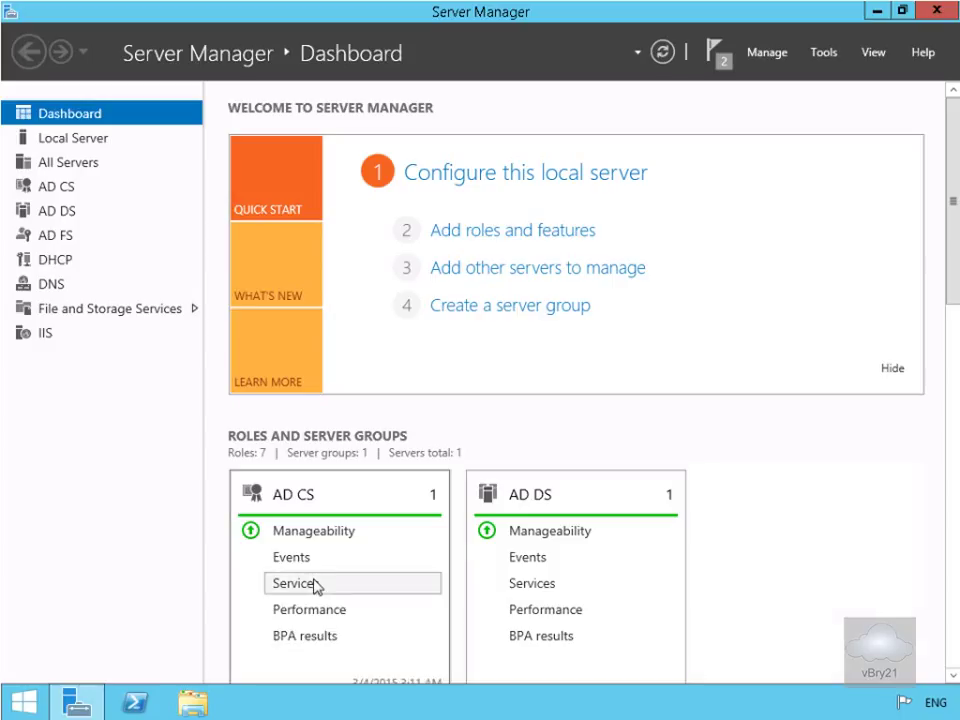
Open Server Manager's Tools menu to list the server's administrative tools
left_click(820, 55)
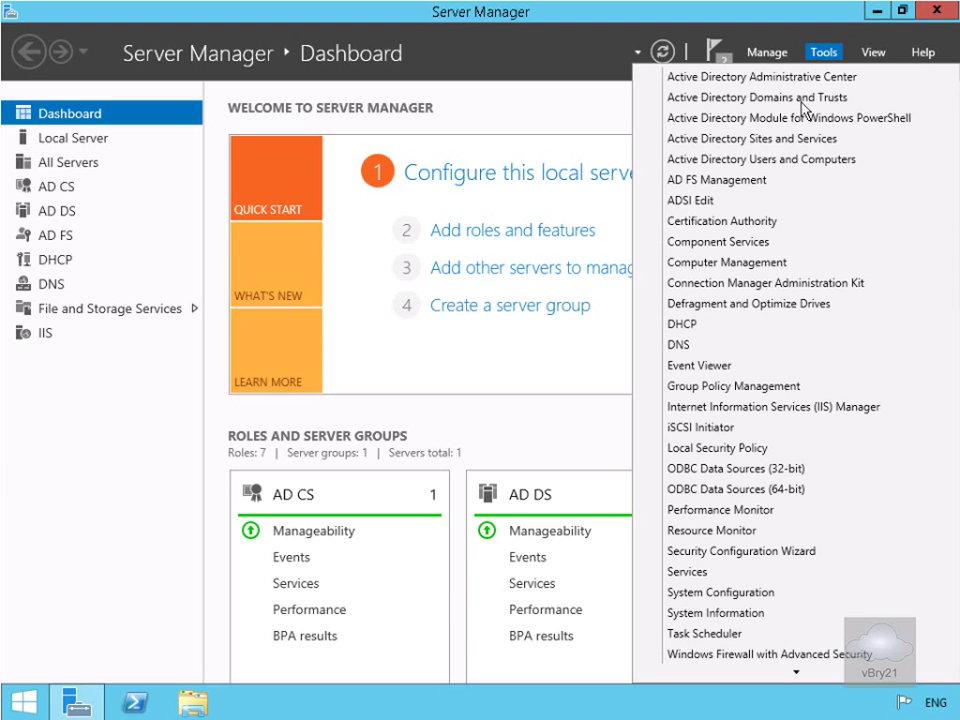
Launch AD FS Management and edit claim rules of the Active Directory claims provider trust
left_click(758, 177)
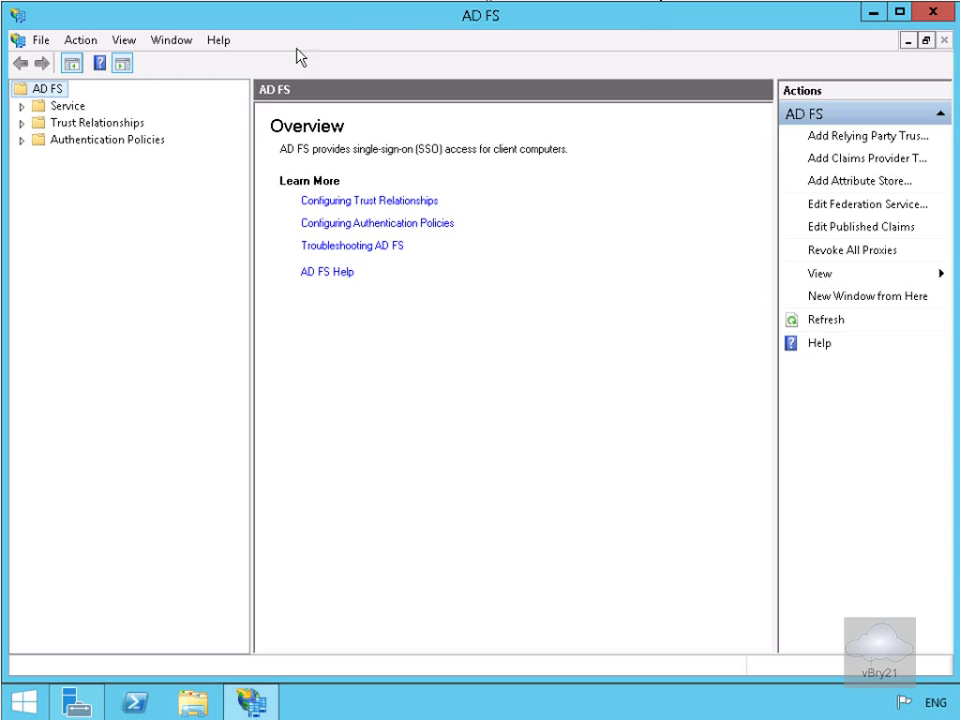
left_click(99, 121)
left_click(21, 122)
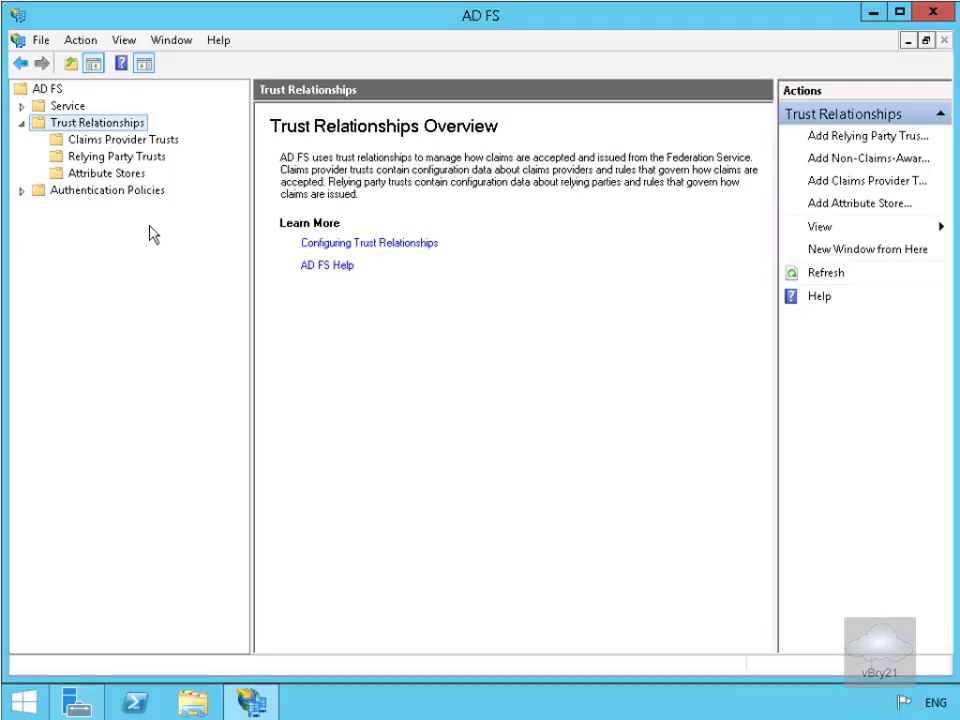
left_click(115, 141)
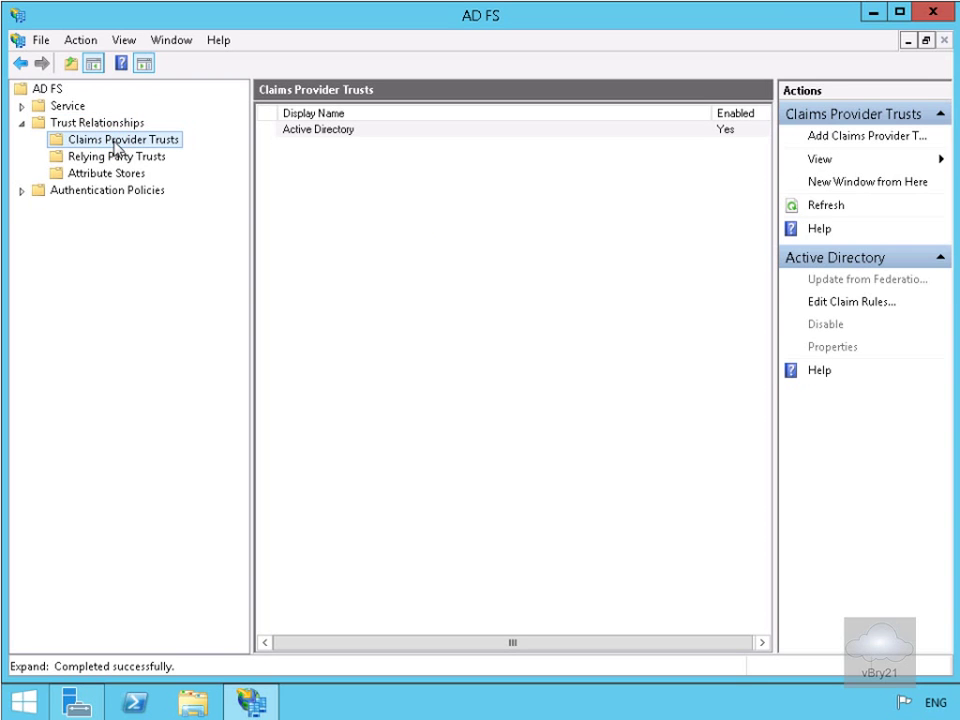
right_click(329, 132)
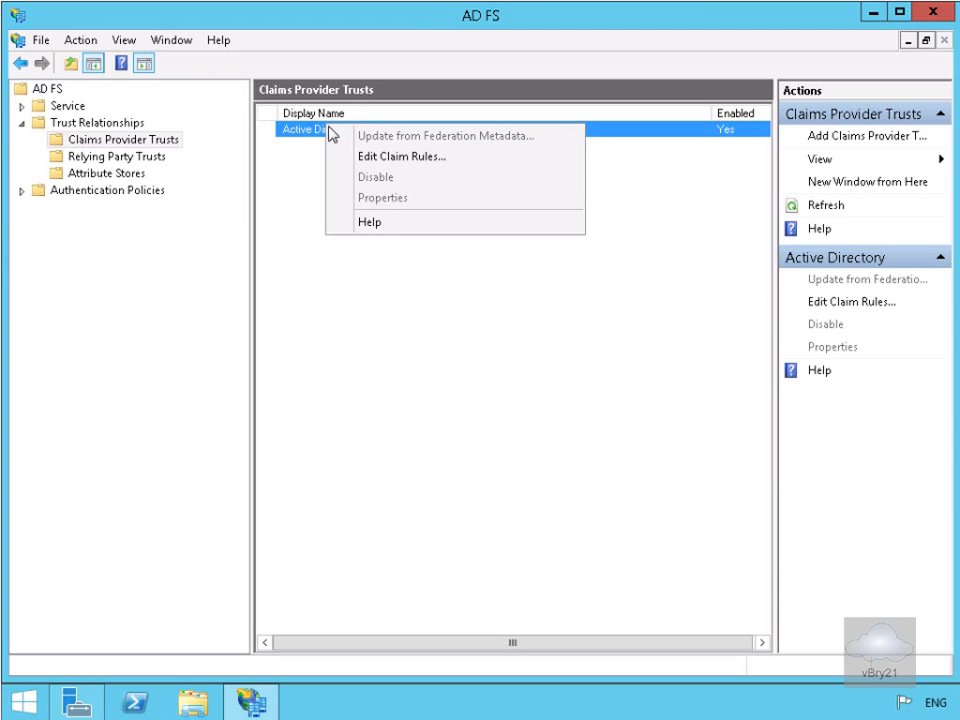
left_click(391, 157)
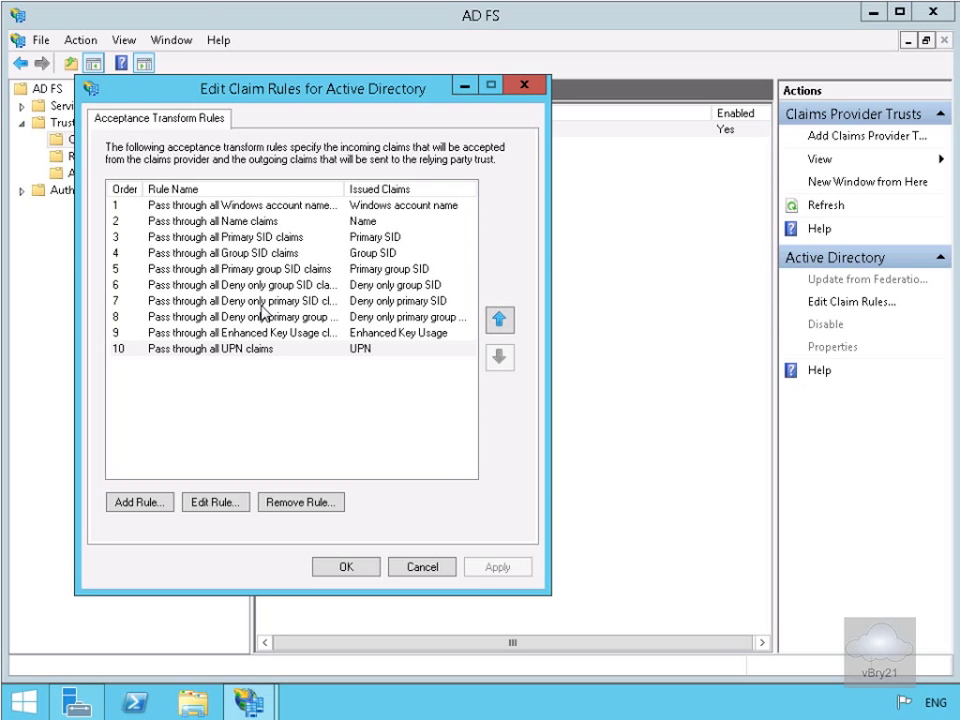
Add a Send LDAP Attributes as Claims rule 'Outbound LDAP Attributes Rule' with Active Directory store
left_click(164, 506)
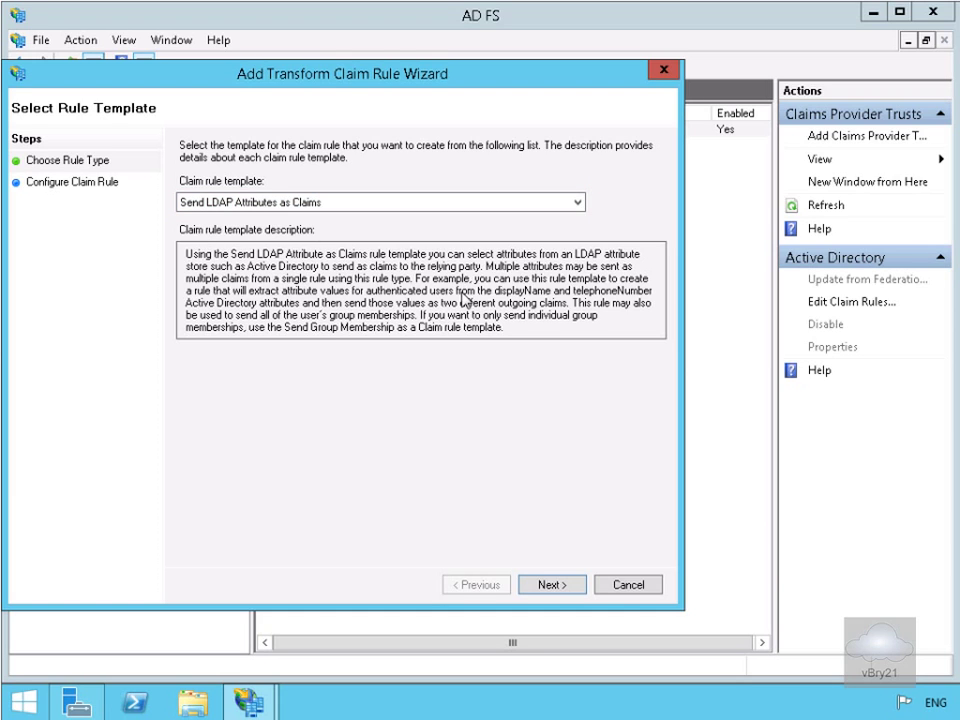
left_click(541, 588)
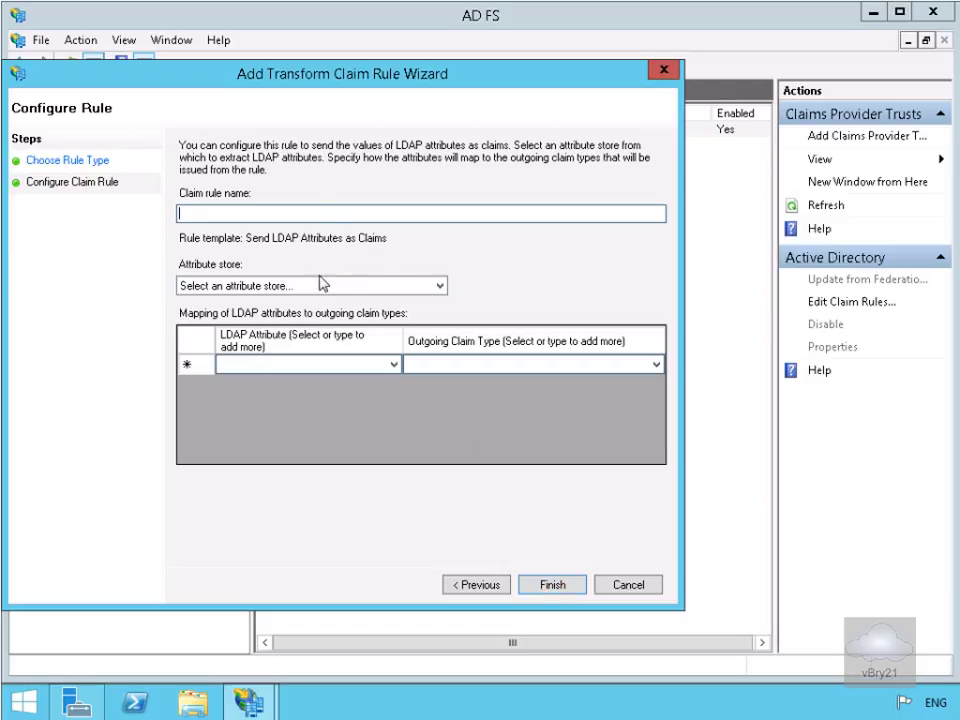
type("Outbound LDAP Attributes Rule")
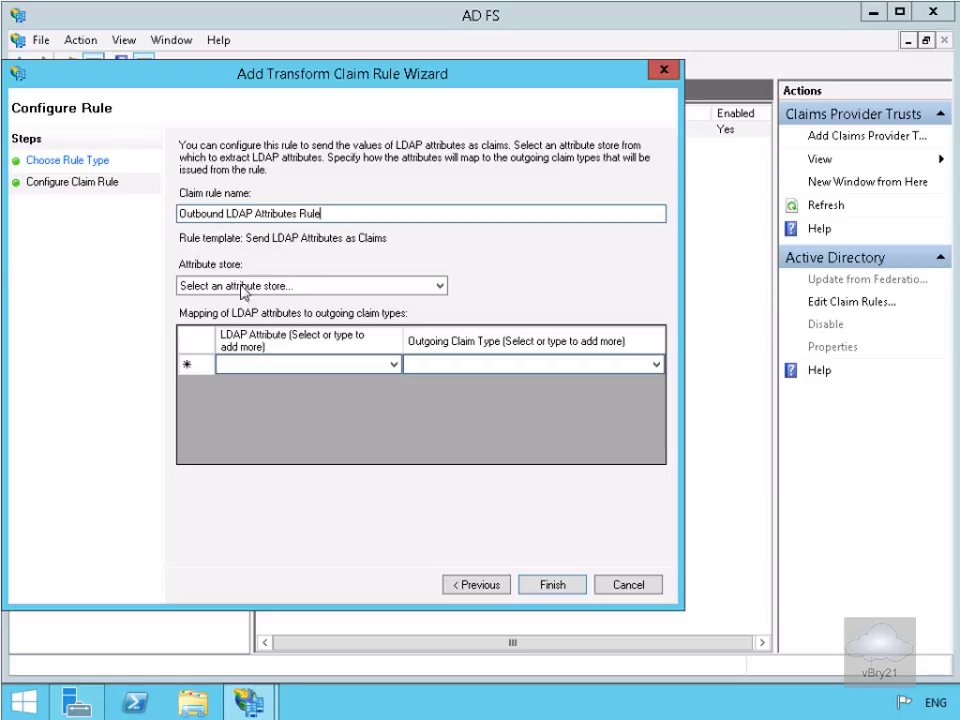
left_click(240, 287)
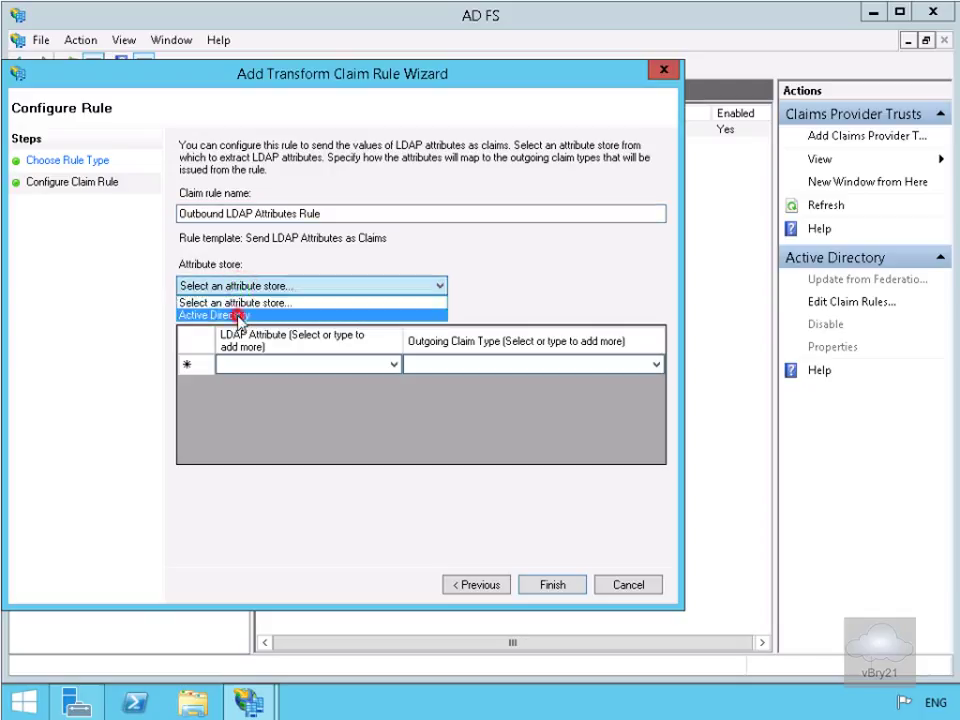
left_click(240, 315)
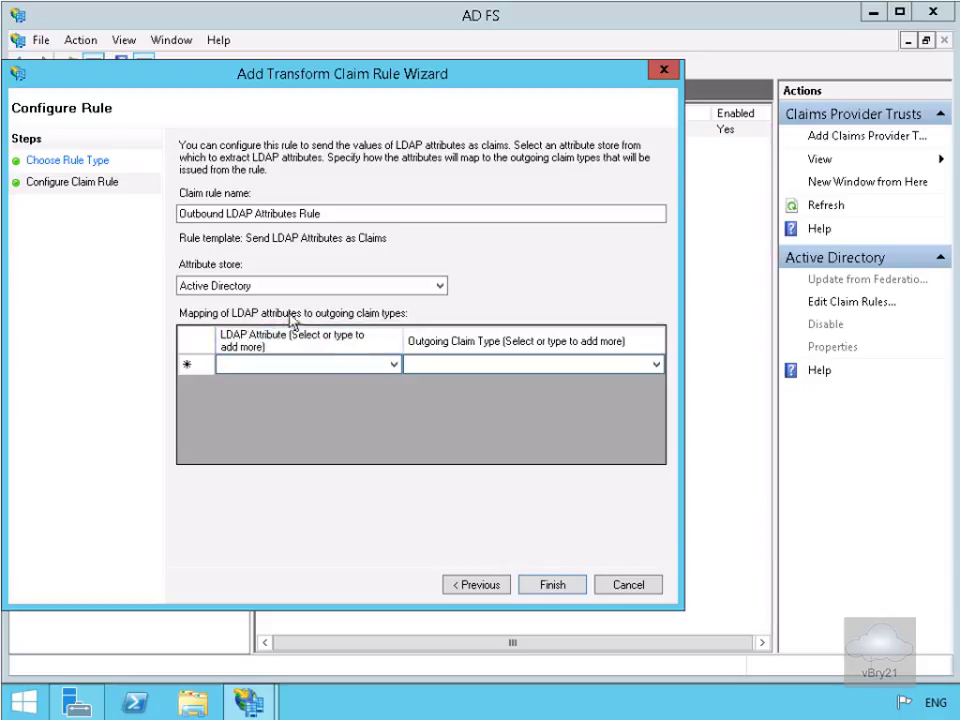
Map LDAP attribute E-Mail-Addresses to outgoing claim type UPN and finish the rule
left_click(336, 364)
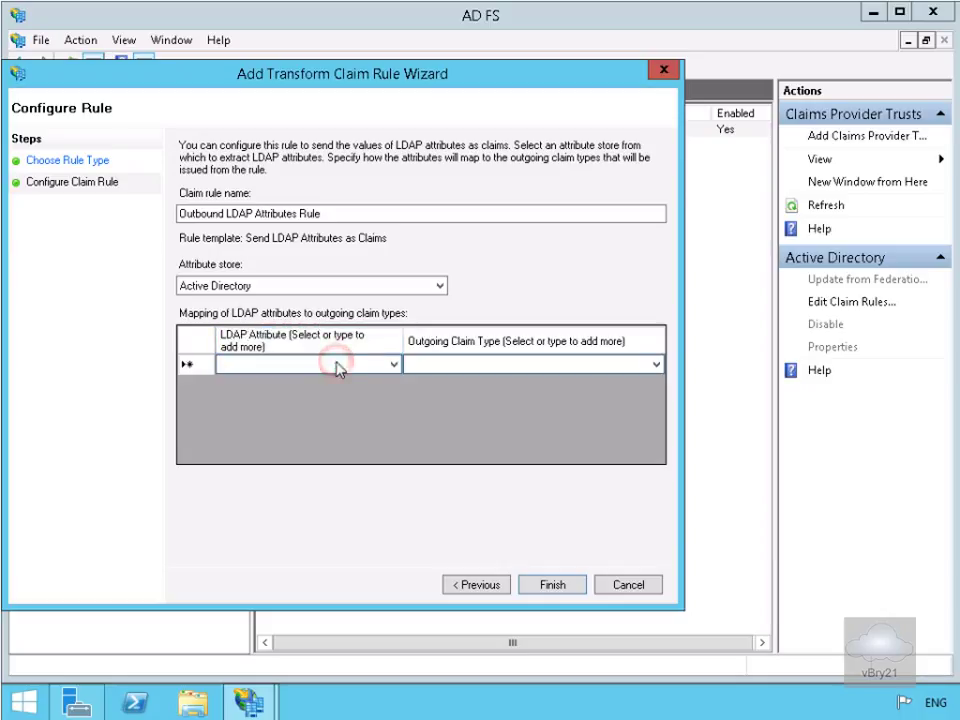
left_click(393, 366)
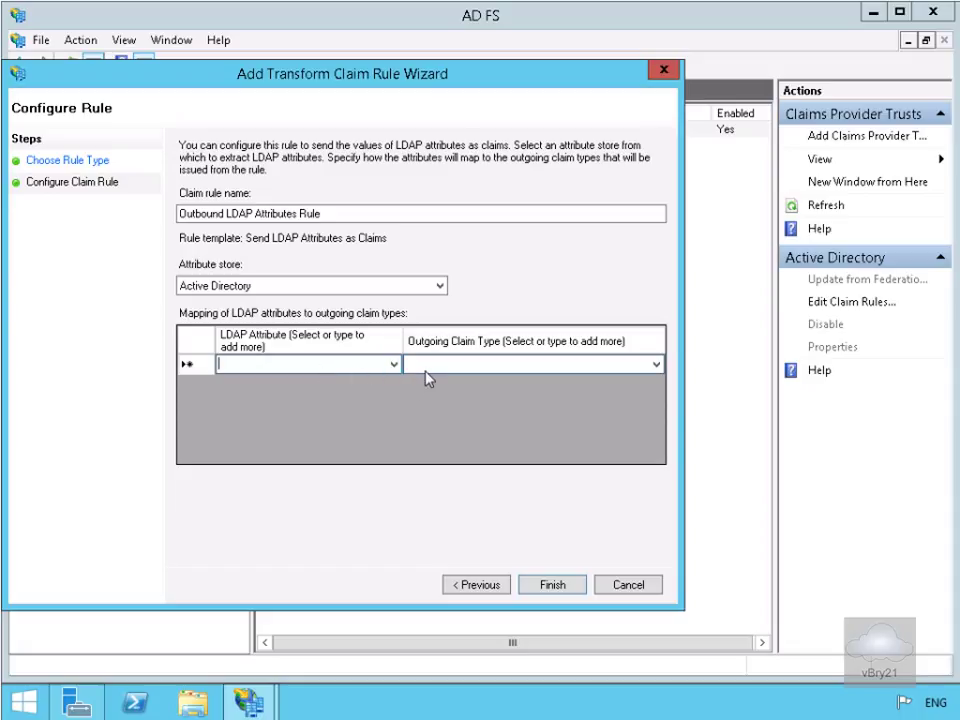
left_click(424, 370)
left_click(393, 366)
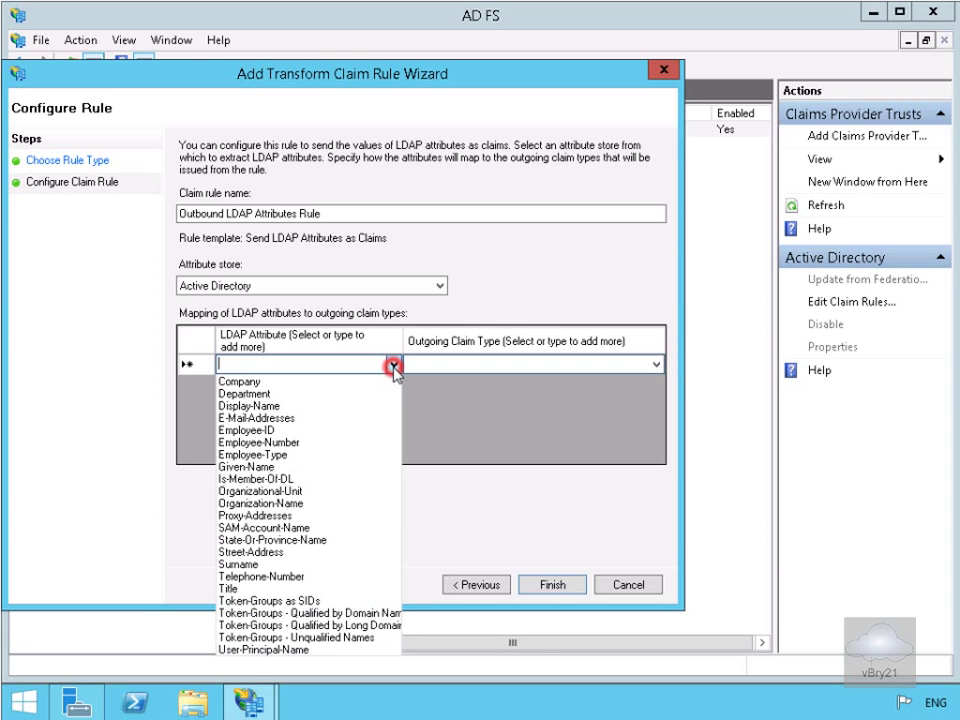
left_click(290, 419)
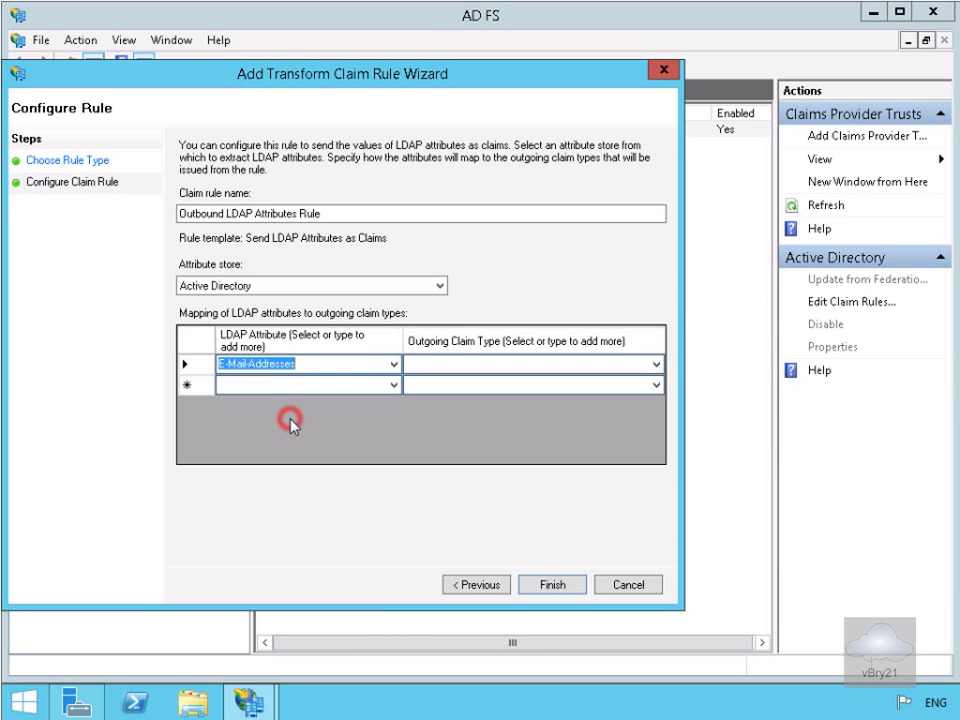
left_click(435, 369)
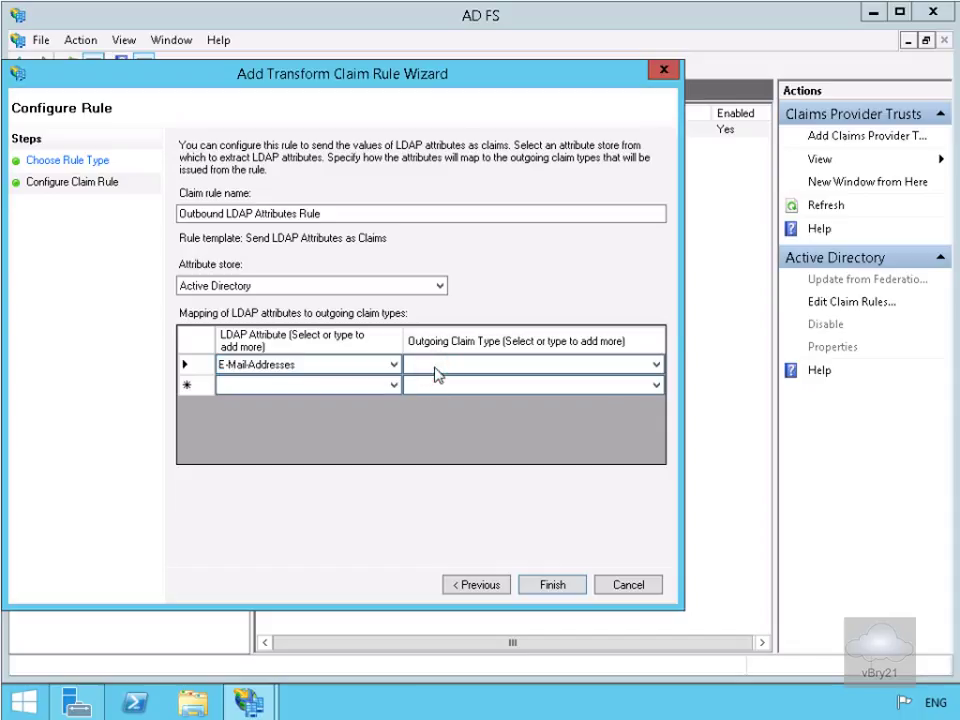
left_click(658, 366)
left_click(658, 366)
left_click(656, 368)
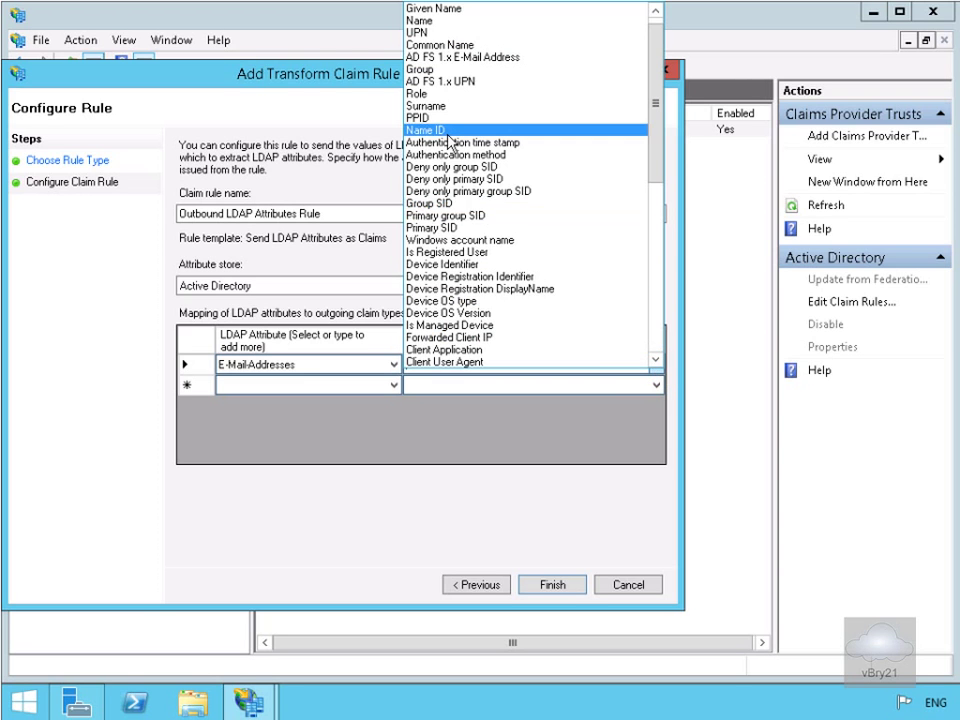
left_click(427, 33)
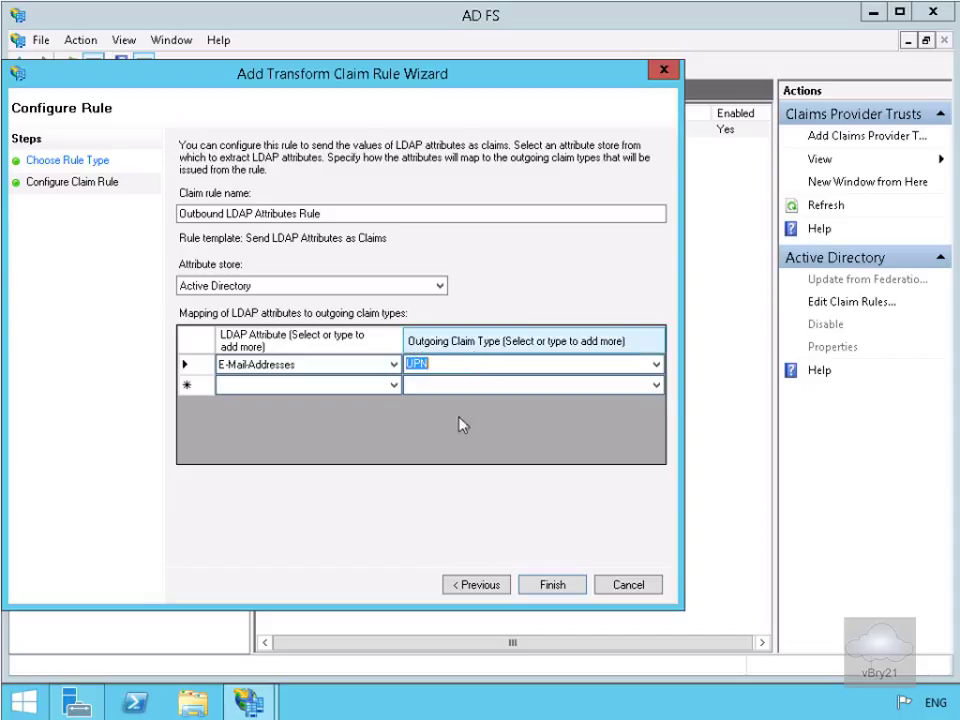
left_click(550, 586)
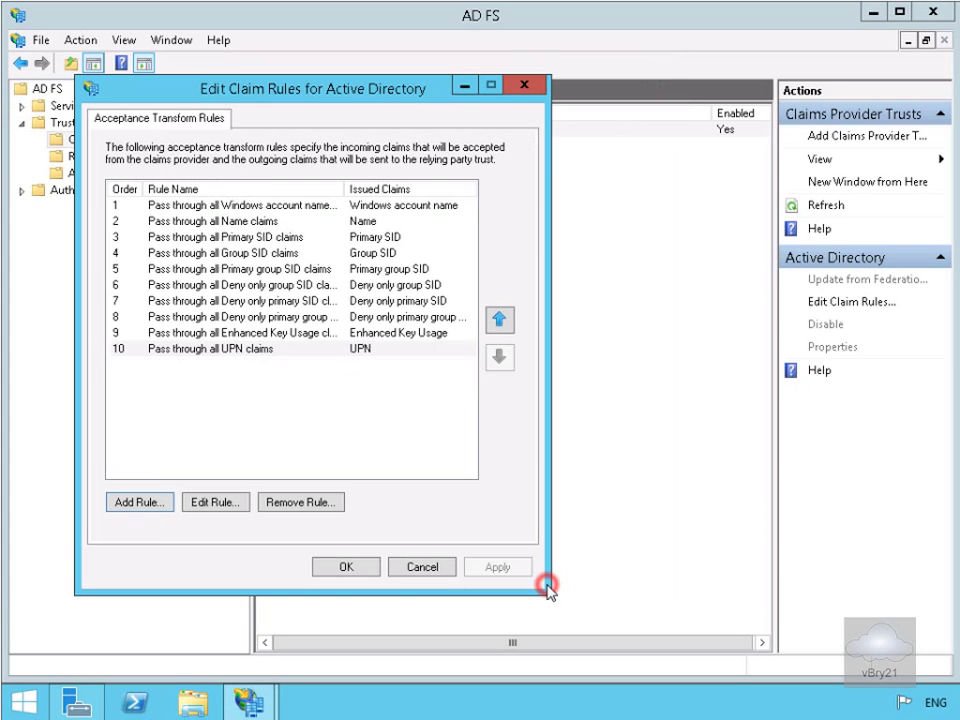
Save the claim rules with OK and return to the administrator sign-in screen
left_click(345, 567)
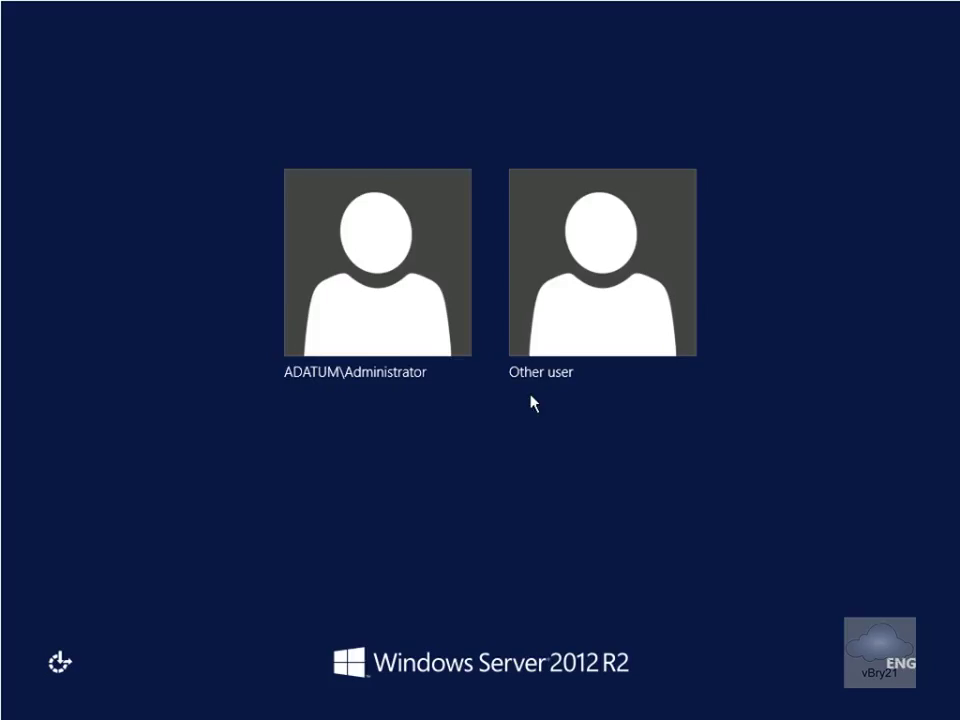
left_click(422, 329)
Sign in with the administrator password and launch IIS Manager from Tools
type("Pa$$w0")
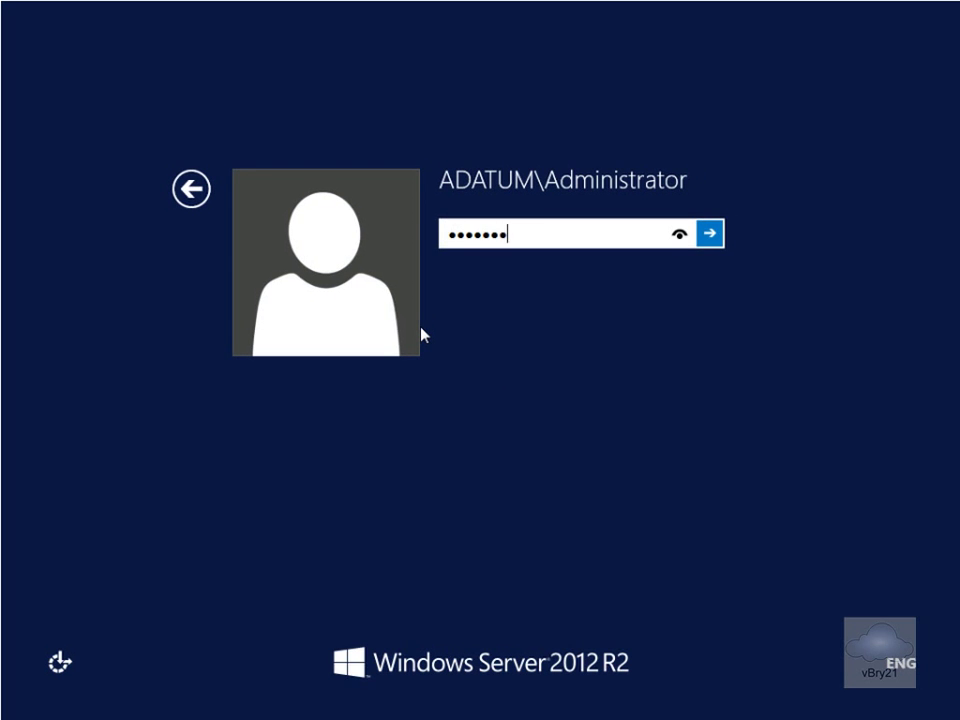
key("Return")
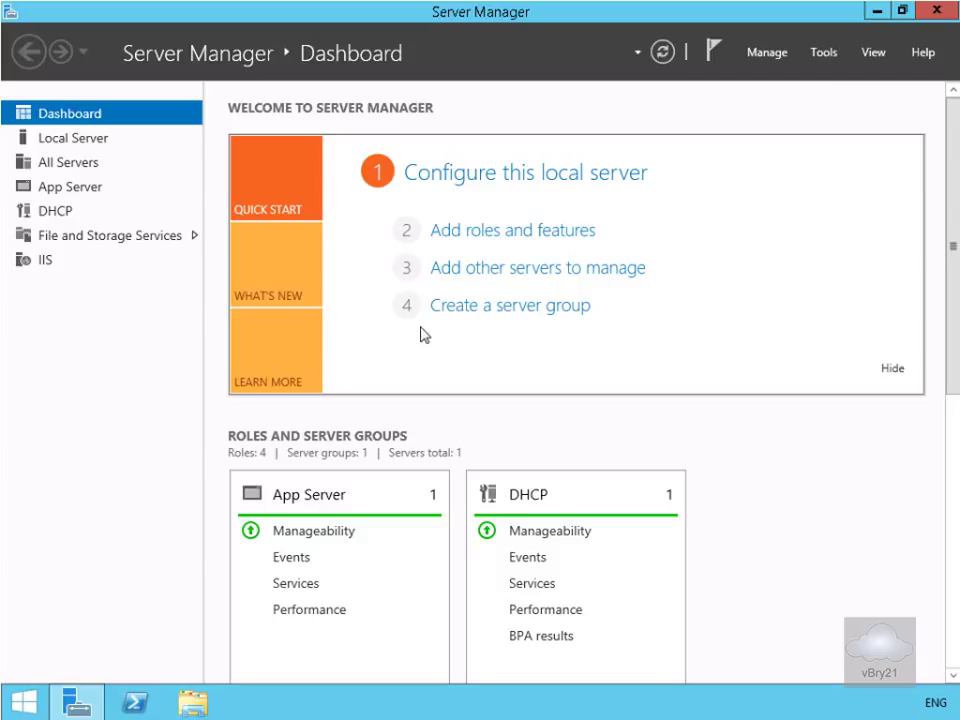
left_click(828, 60)
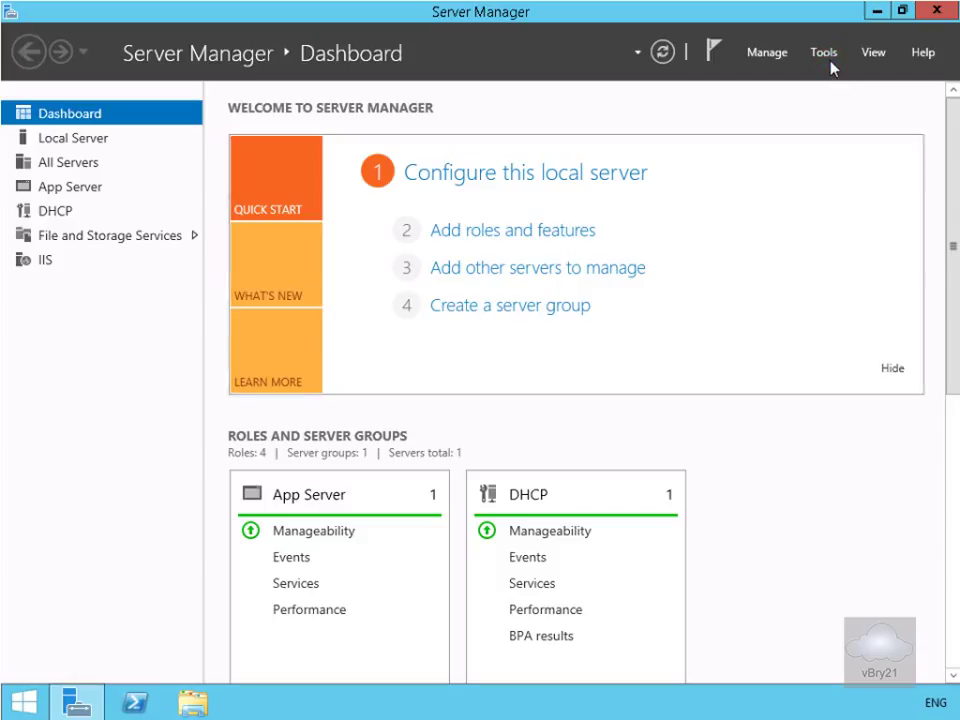
left_click(821, 52)
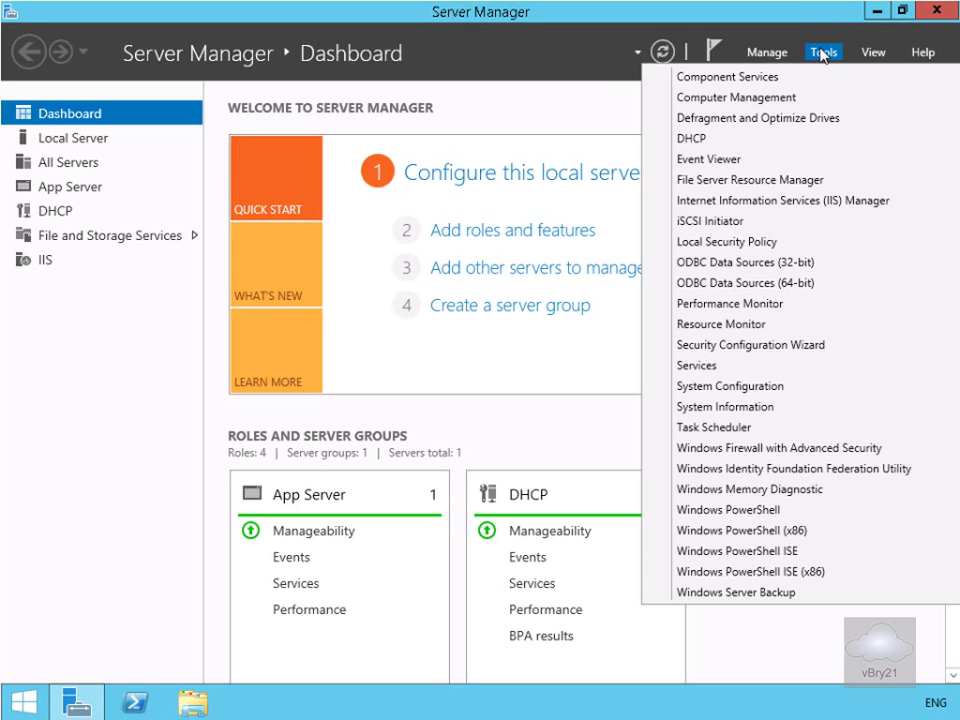
left_click(818, 200)
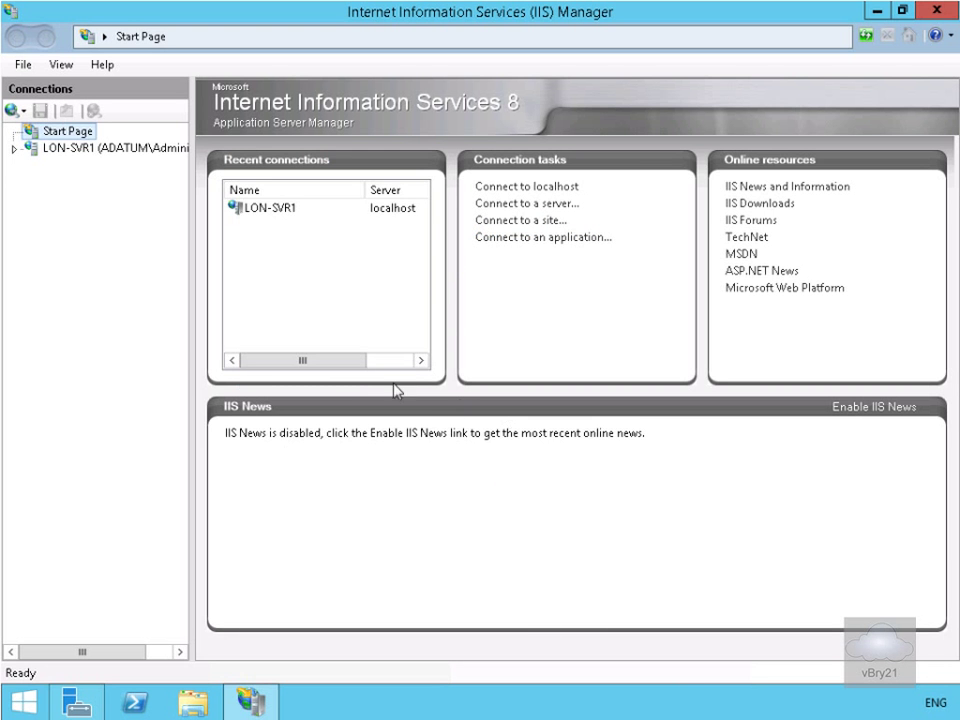
Open LON-SVR1's Server Certificates and start a domain certificate request for lon-svr1.adatum.com
left_click(99, 150)
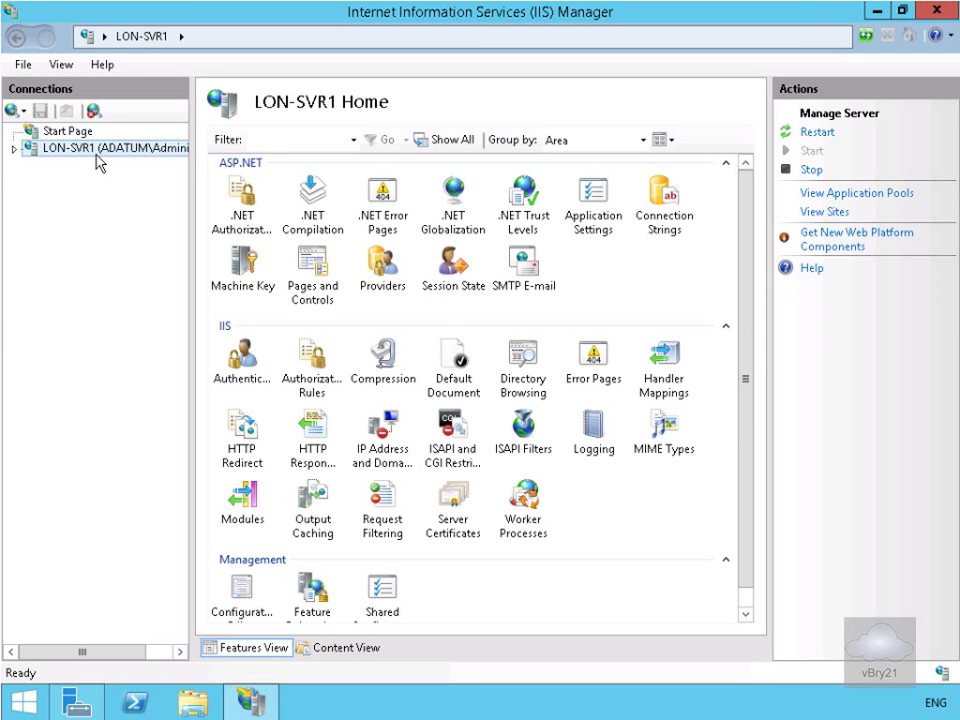
double_click(442, 514)
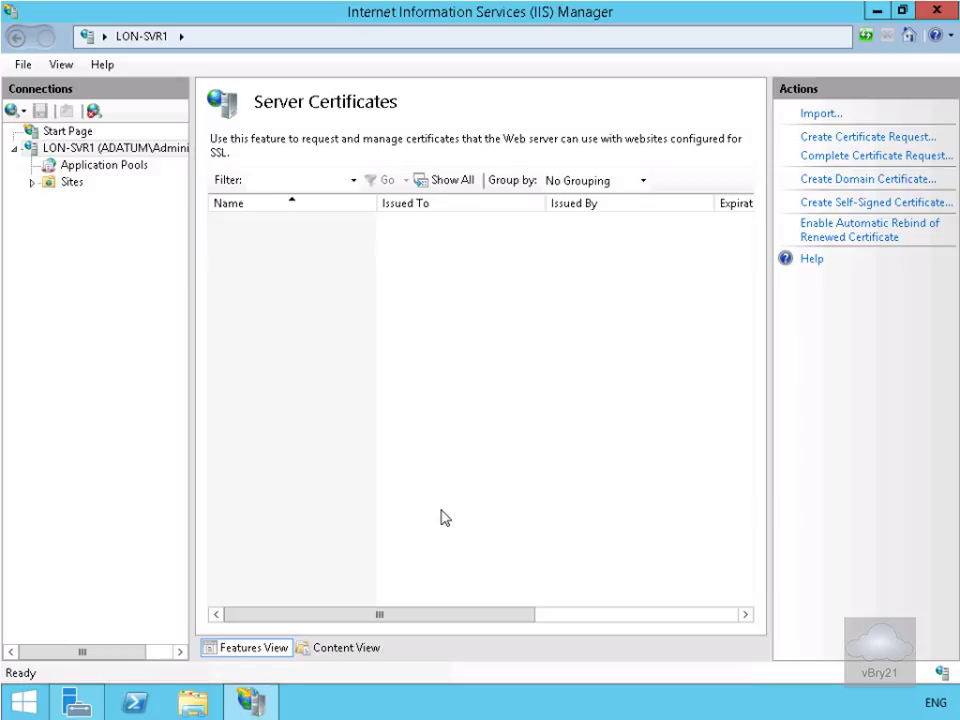
left_click(847, 182)
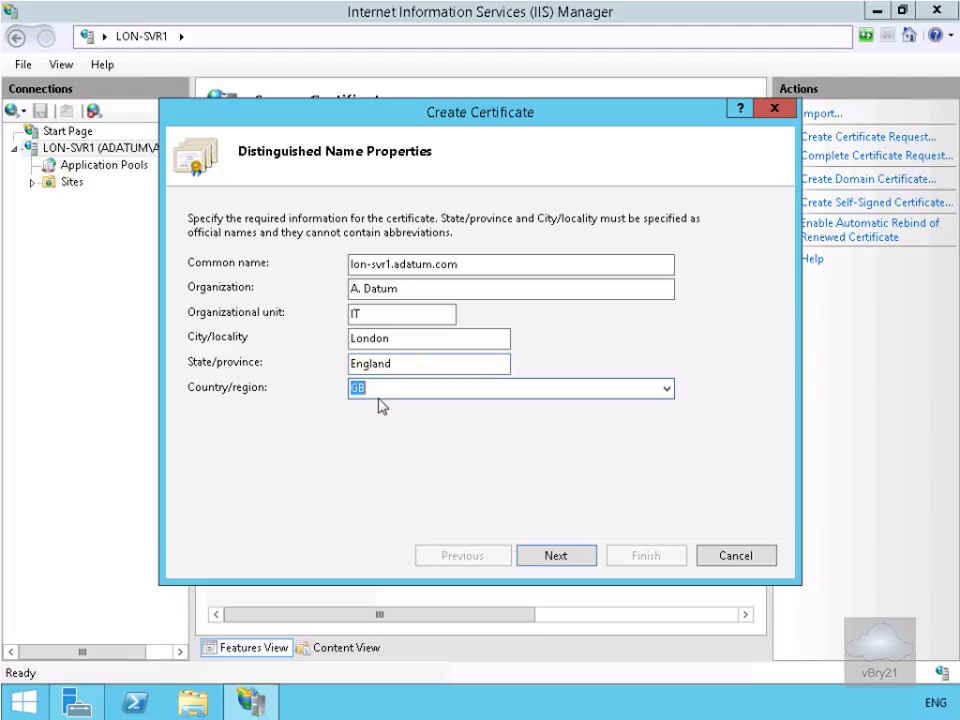
Issue 'AdatumTestApp Certificate' signed by AdatumCA, then select Default Web Site under Sites
left_click(553, 562)
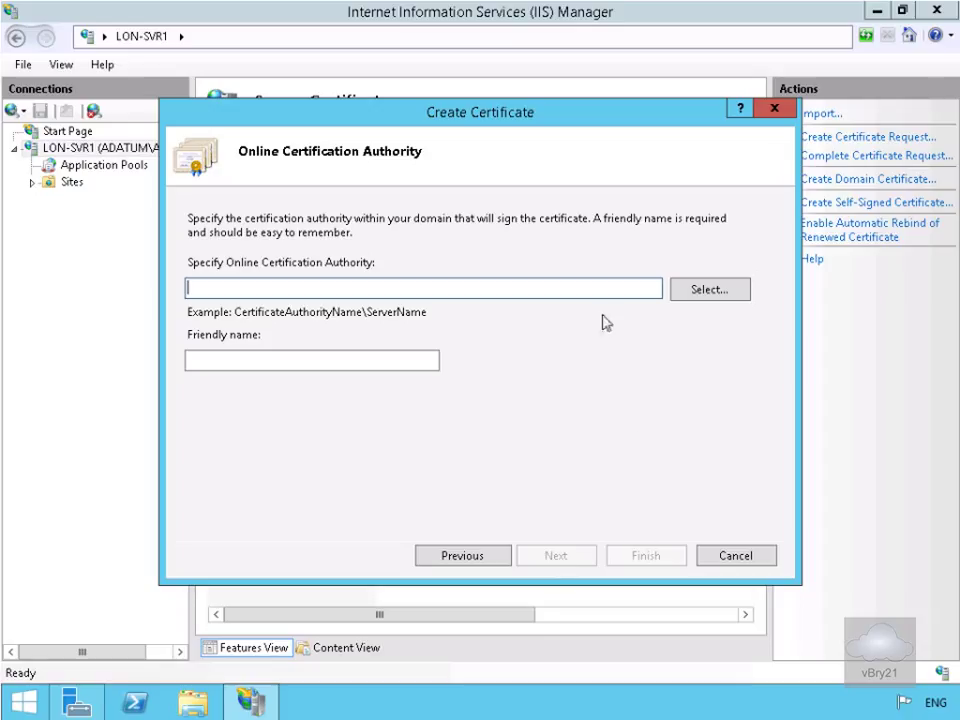
left_click(689, 290)
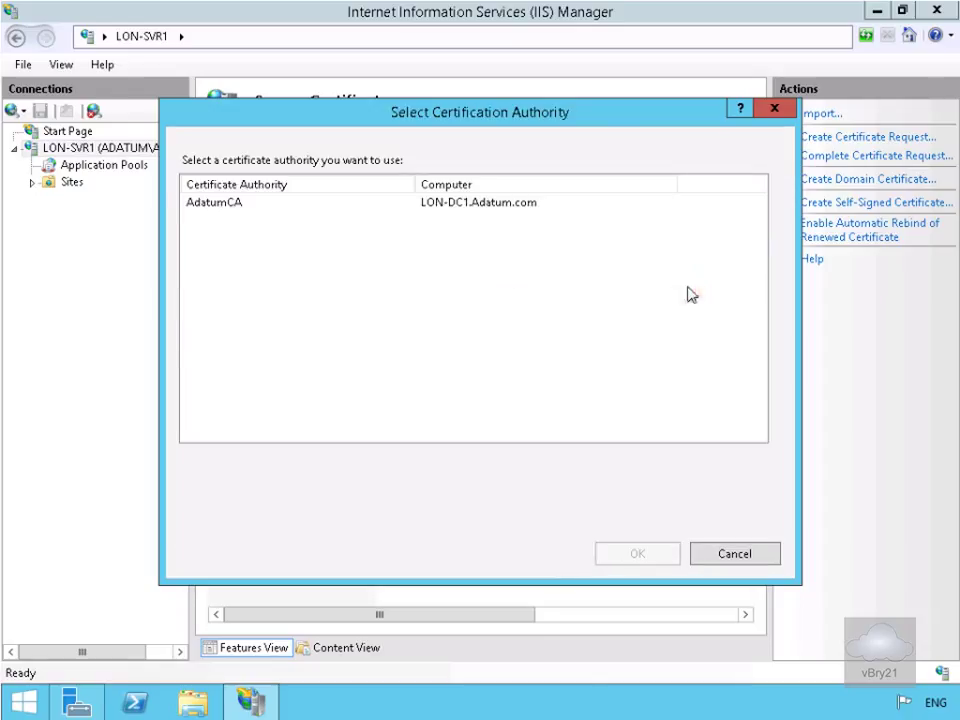
left_click(199, 206)
left_click(617, 556)
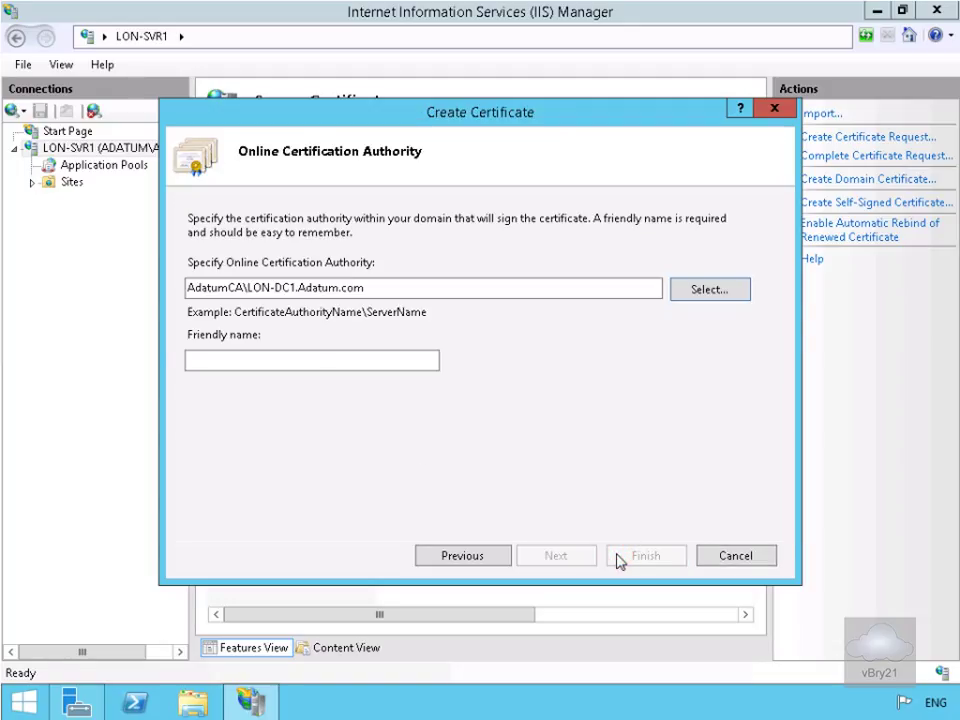
type("AdatumTestApp Certificate")
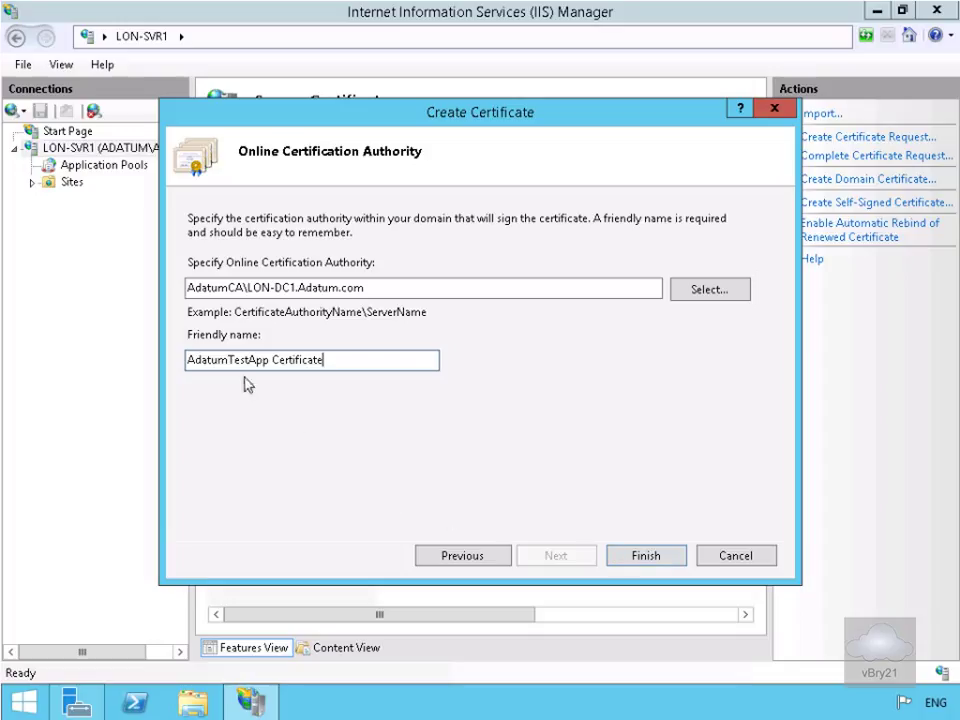
left_click(646, 557)
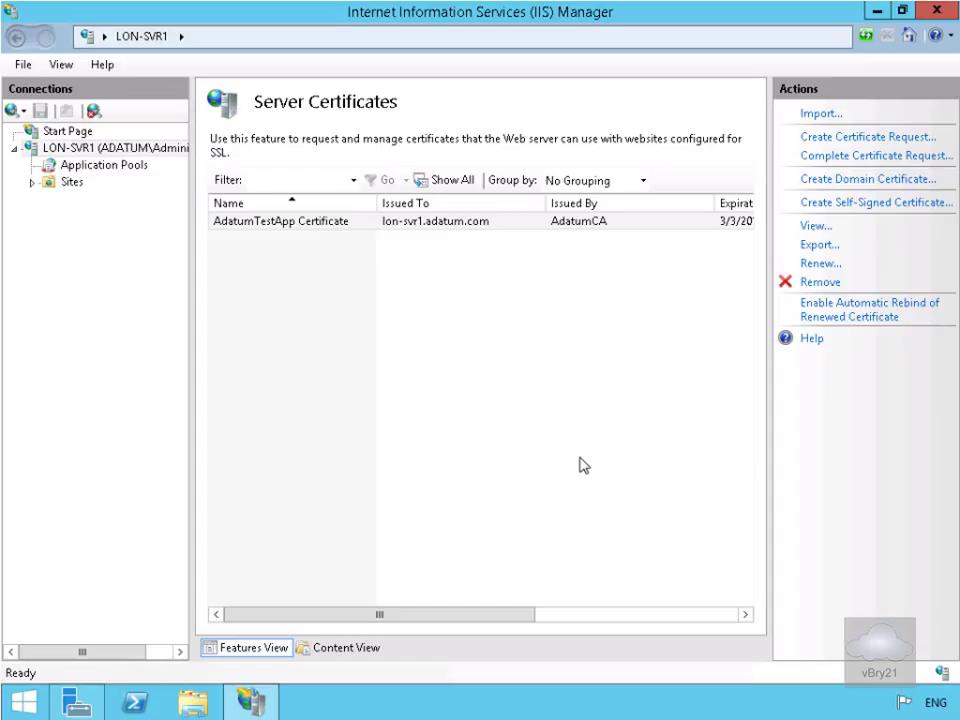
left_click(34, 185)
left_click(112, 202)
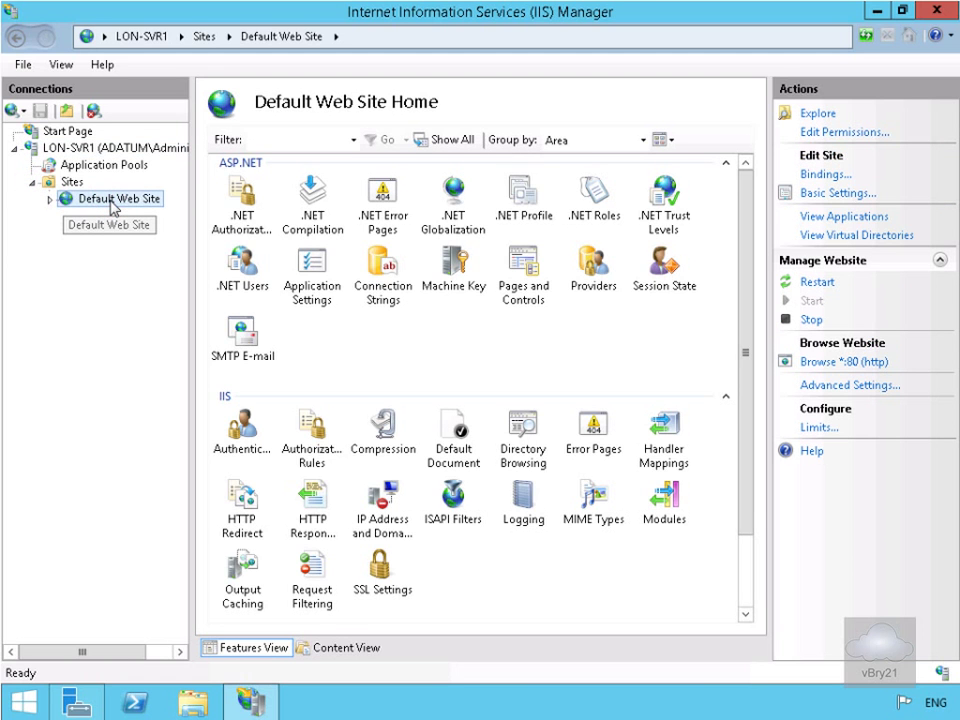
Add an https binding on port 443 using AdatumTestApp Certificate to Default Web Site
left_click(812, 177)
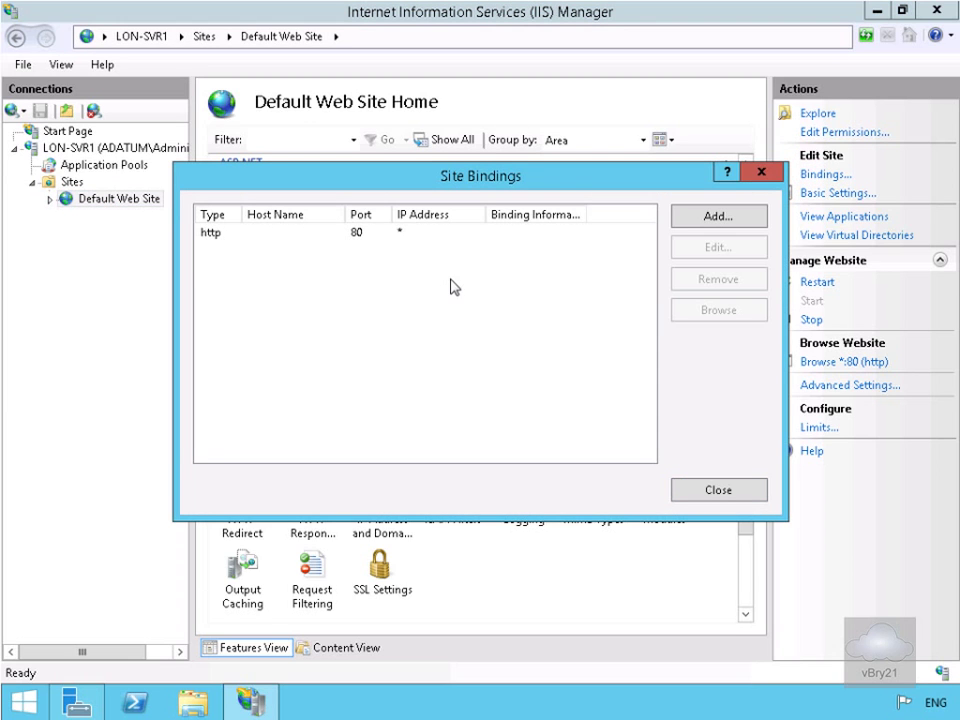
left_click(715, 221)
left_click(325, 260)
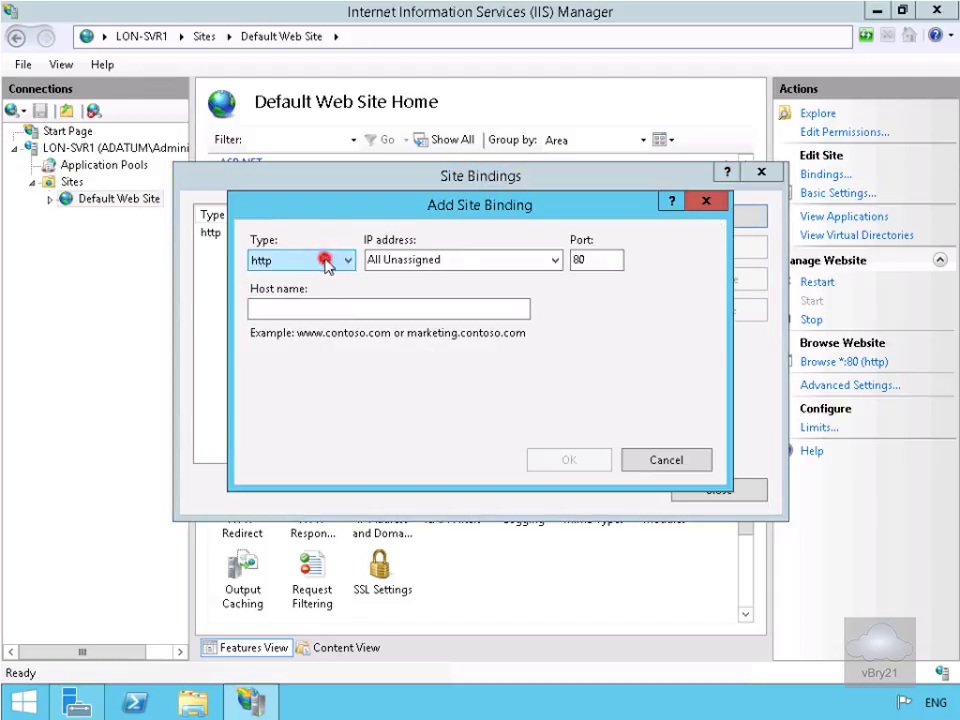
left_click(313, 295)
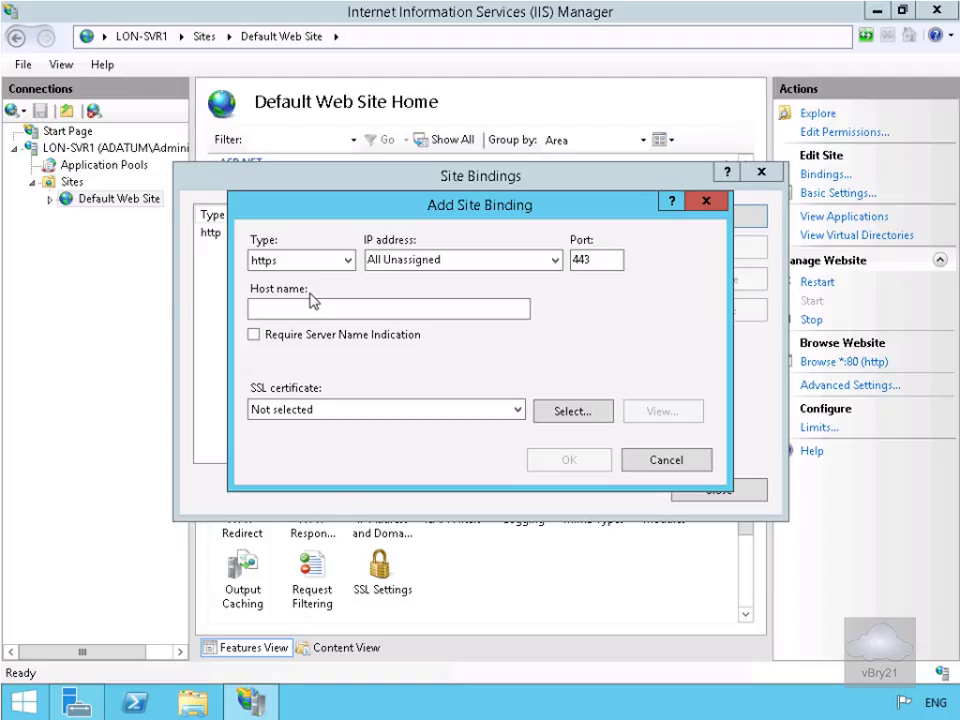
left_click(499, 408)
left_click(462, 443)
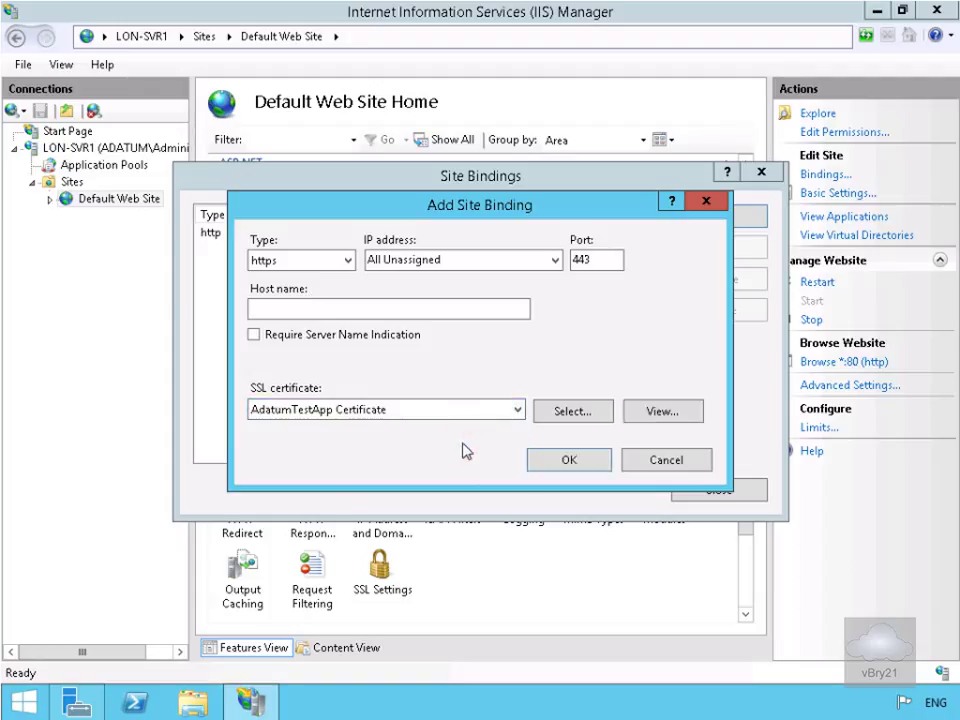
left_click(537, 463)
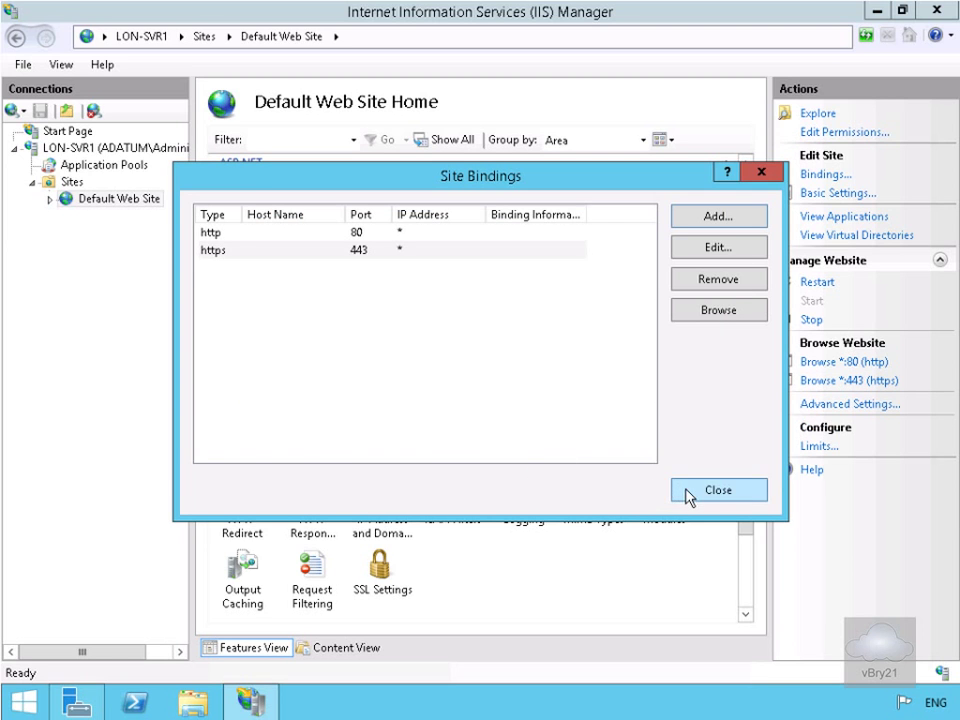
left_click(690, 493)
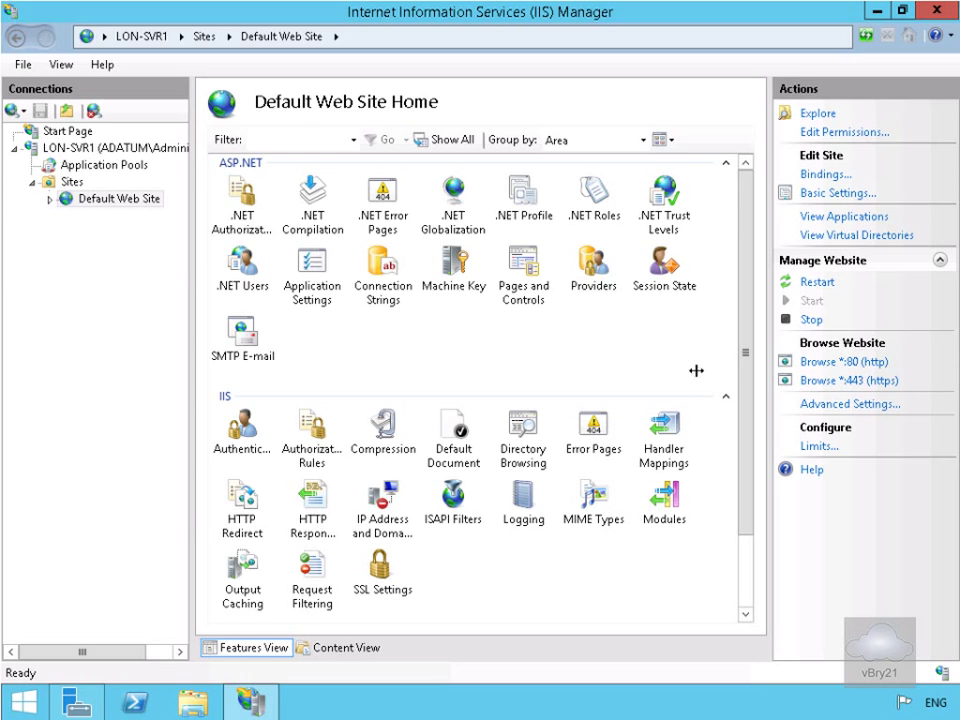
Close IIS Manager and launch the Windows Identity Foundation Federation Utility
left_click(940, 12)
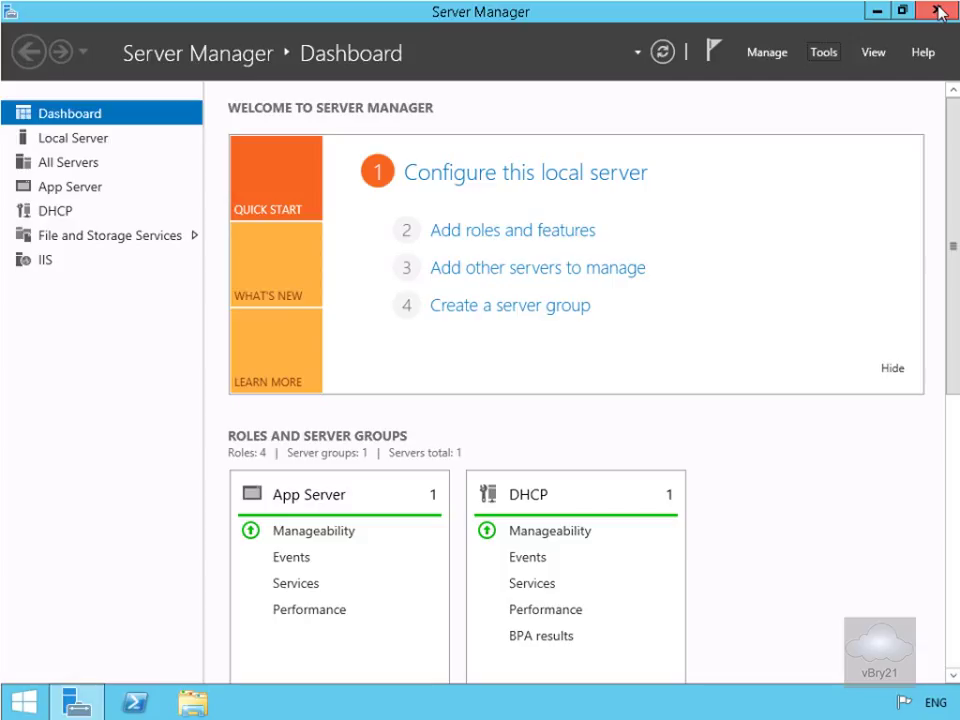
left_click(818, 58)
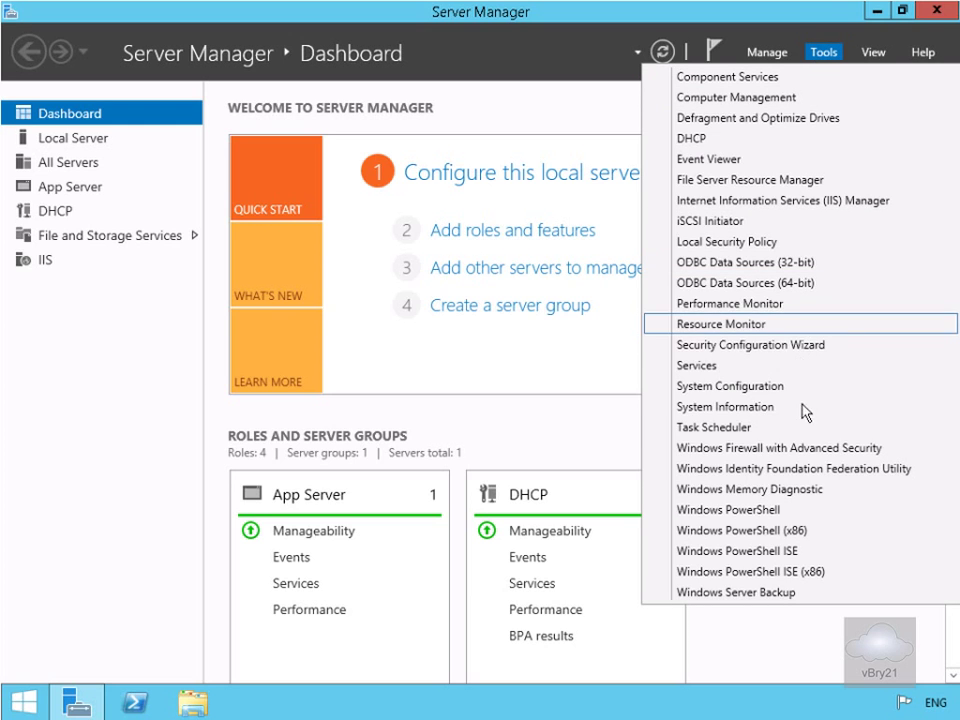
left_click(793, 470)
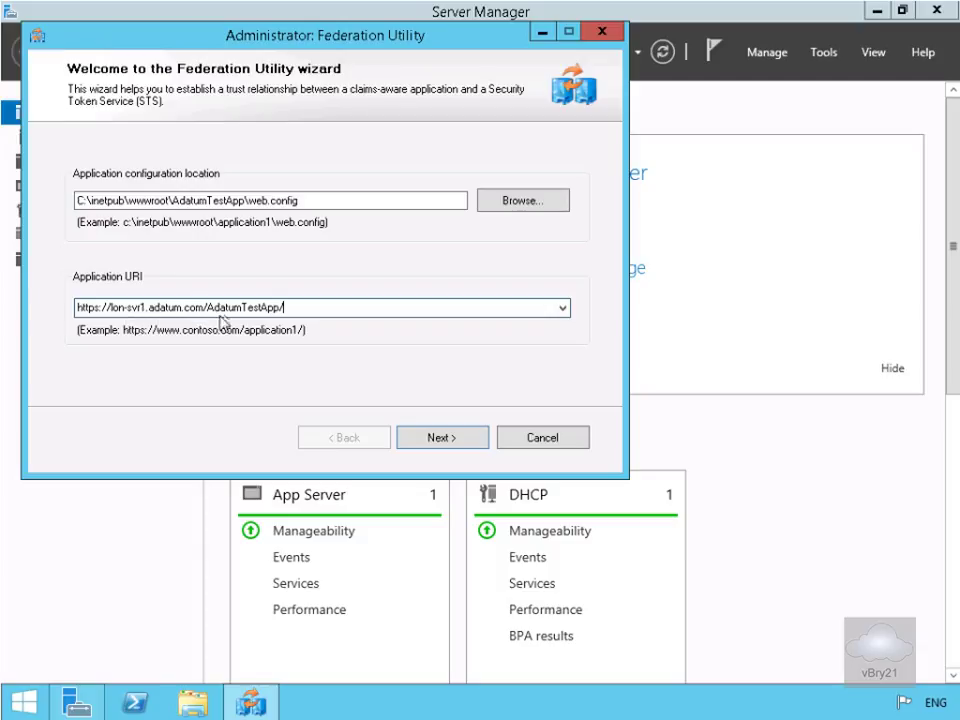
Choose the existing STS at adfs.adatum.com by pasting its FederationMetadata.xml URL
left_click(439, 439)
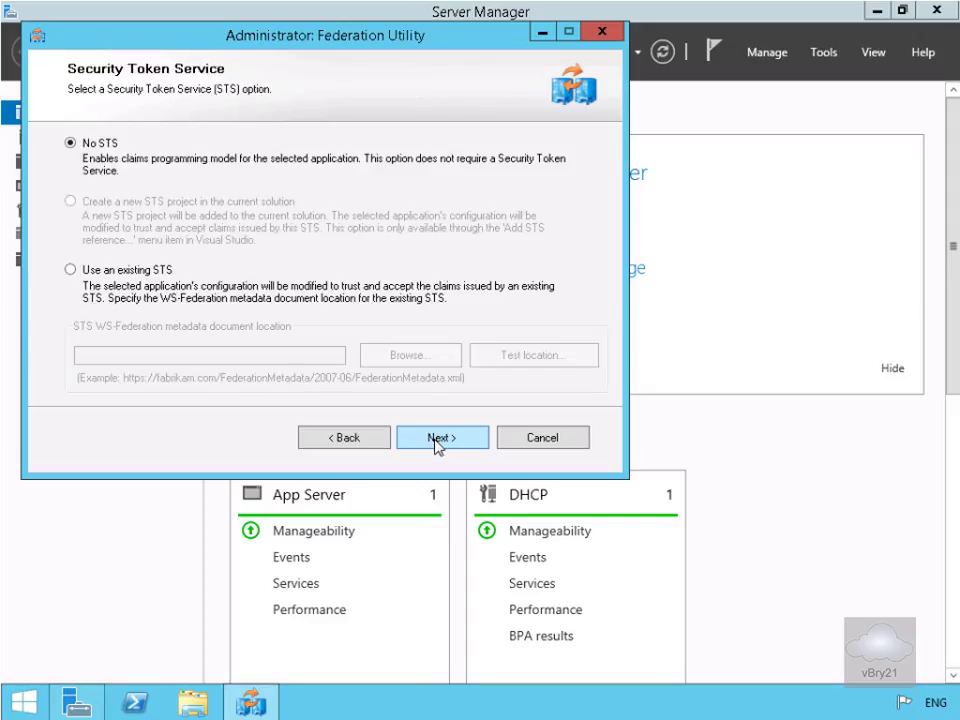
left_click(163, 273)
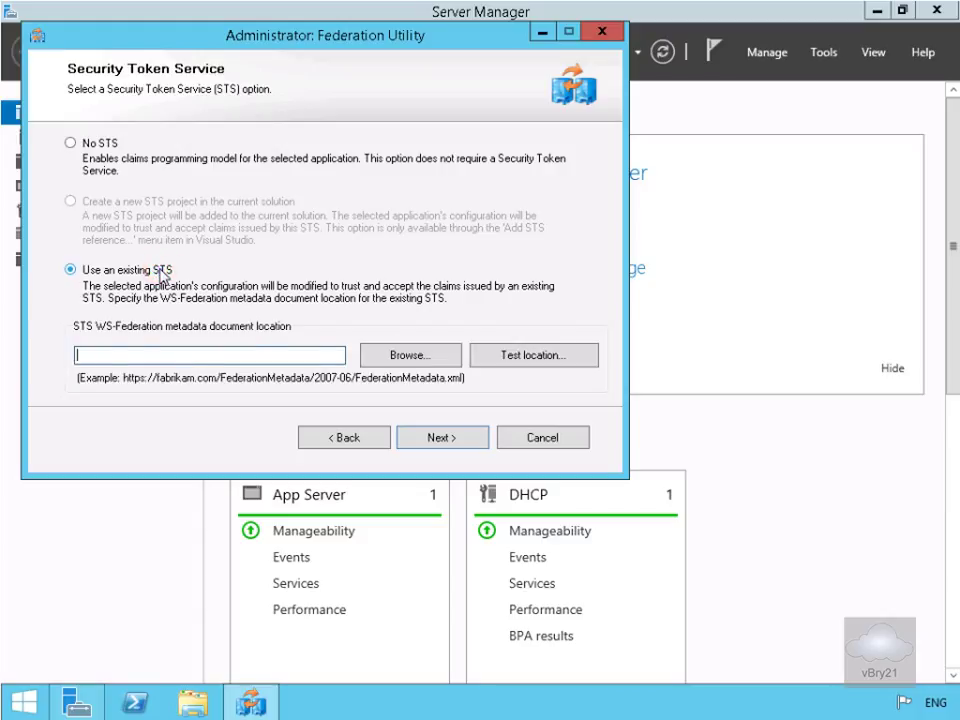
type("https://fabrikam.com/federationmetadata/2007-06/federationmetadata.xml")
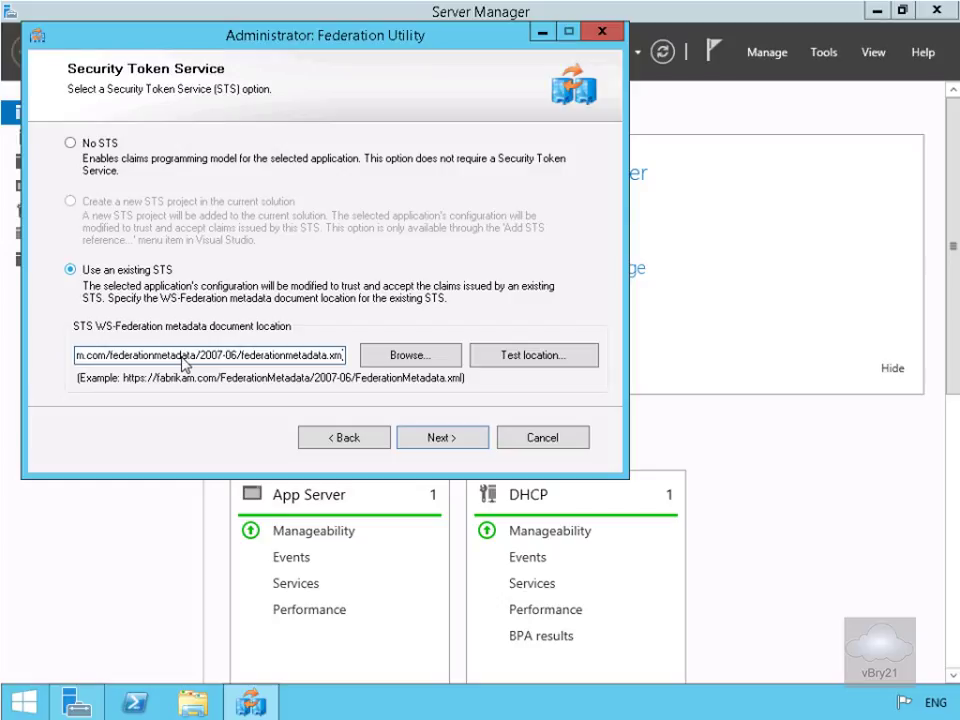
left_click(433, 450)
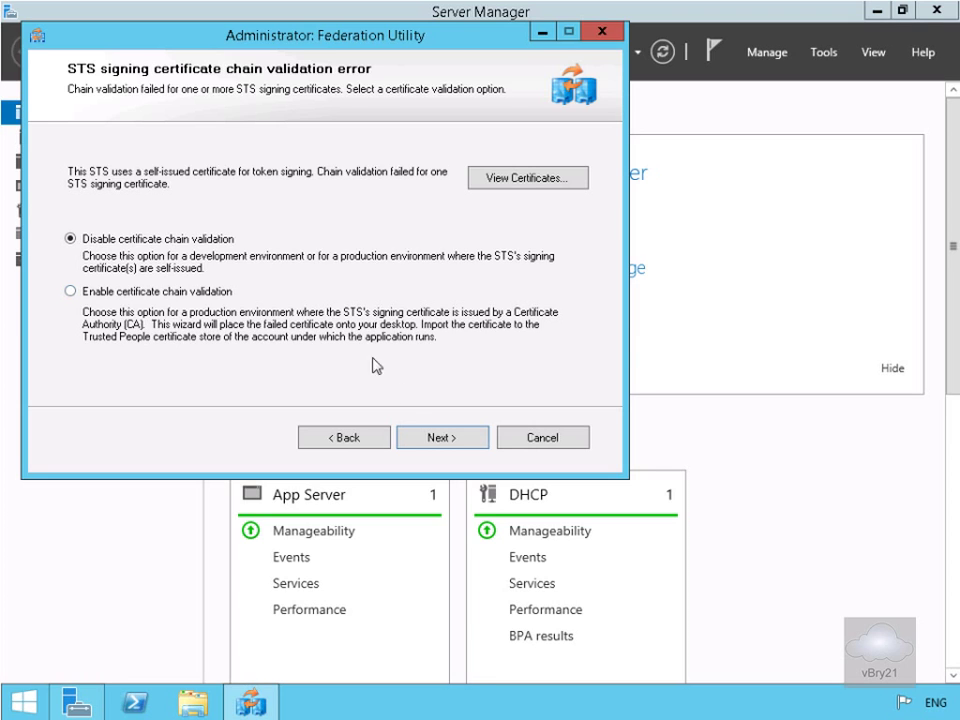
Keep chain validation disabled and tokens unencrypted, accept the offered claims, and apply the federation settings
left_click(427, 439)
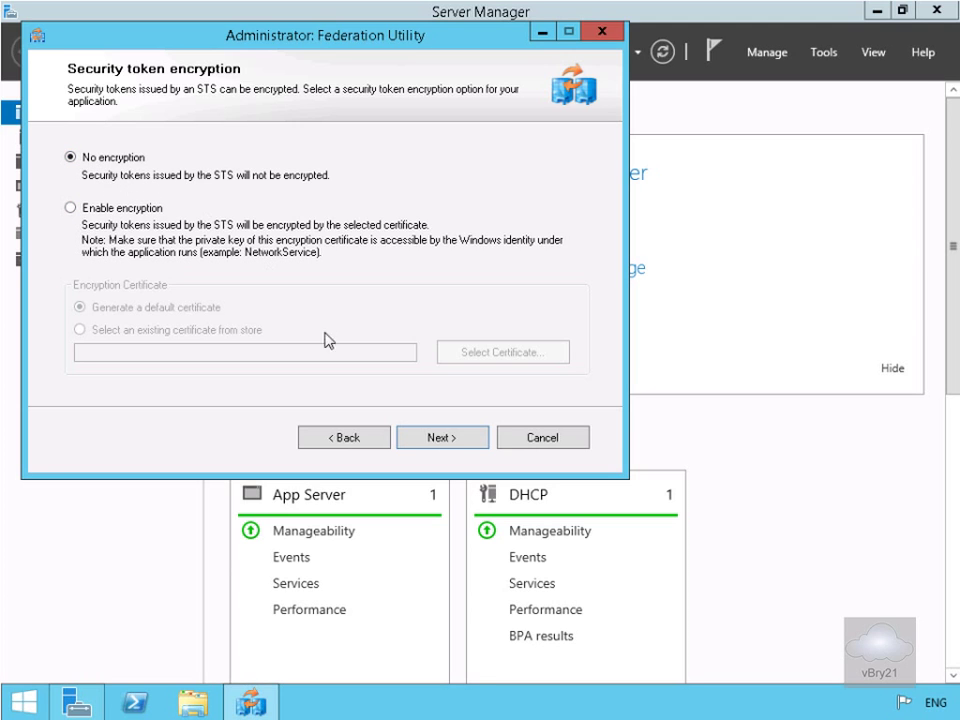
left_click(430, 440)
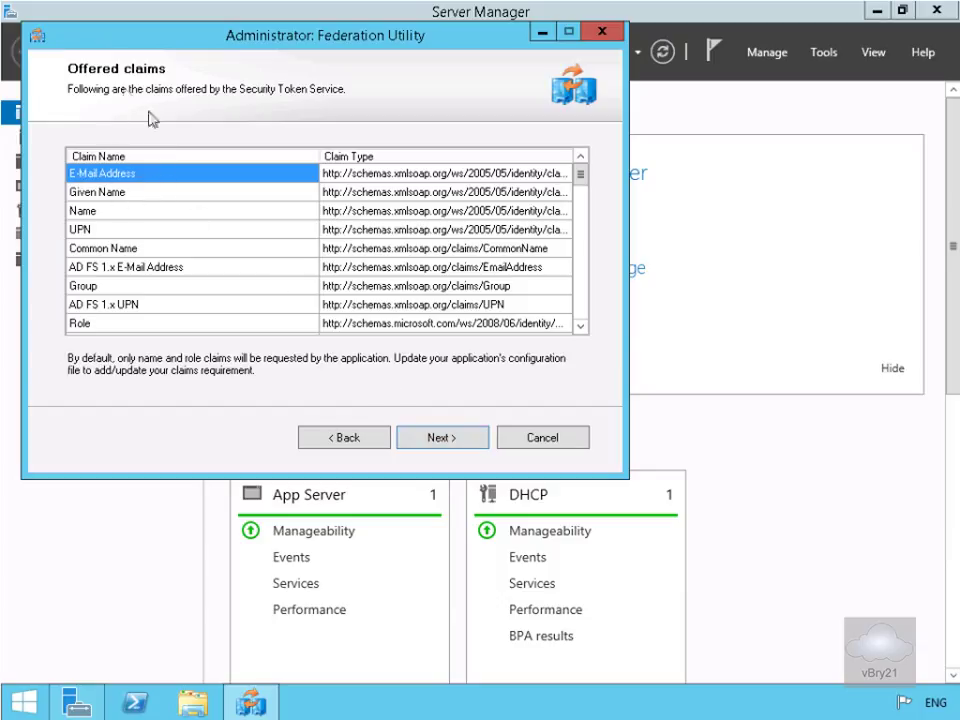
left_click(413, 438)
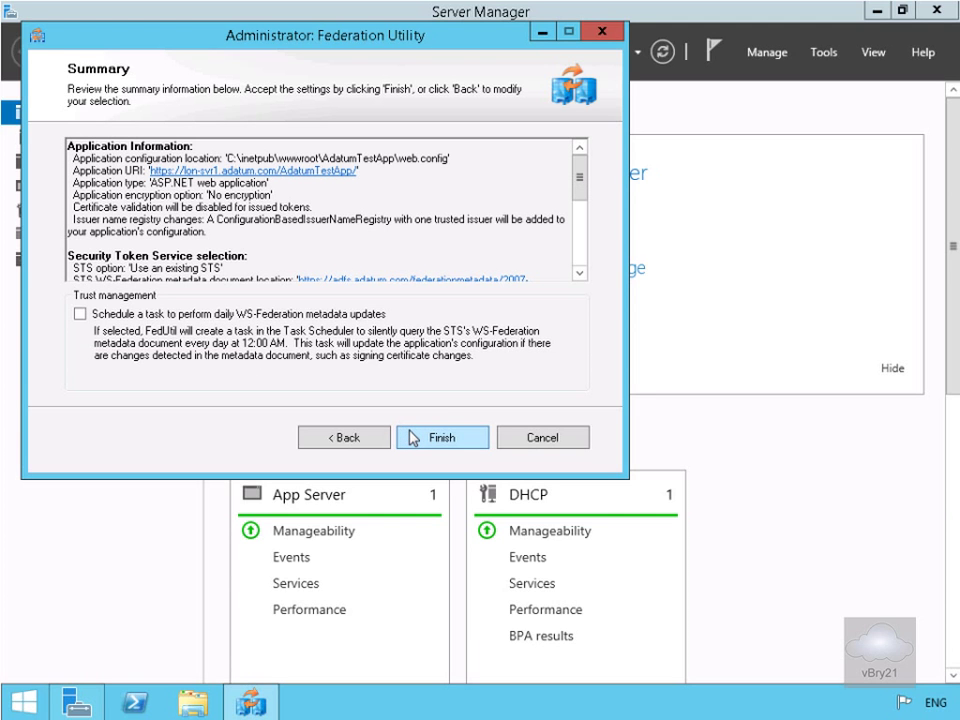
left_click(582, 181)
left_click_drag(582, 223, 580, 248)
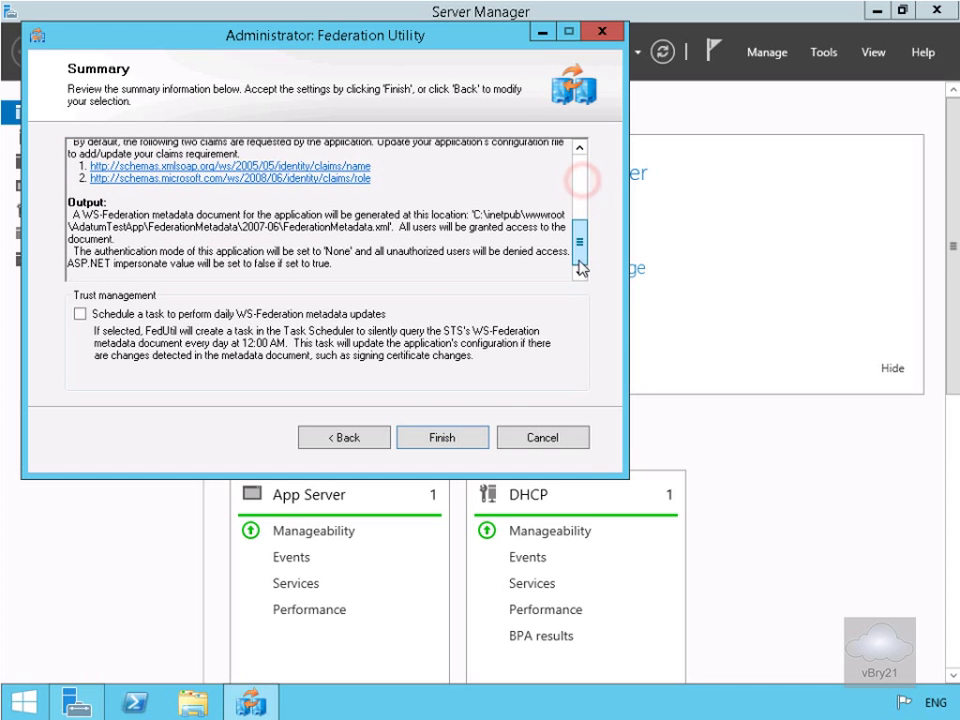
left_click(463, 438)
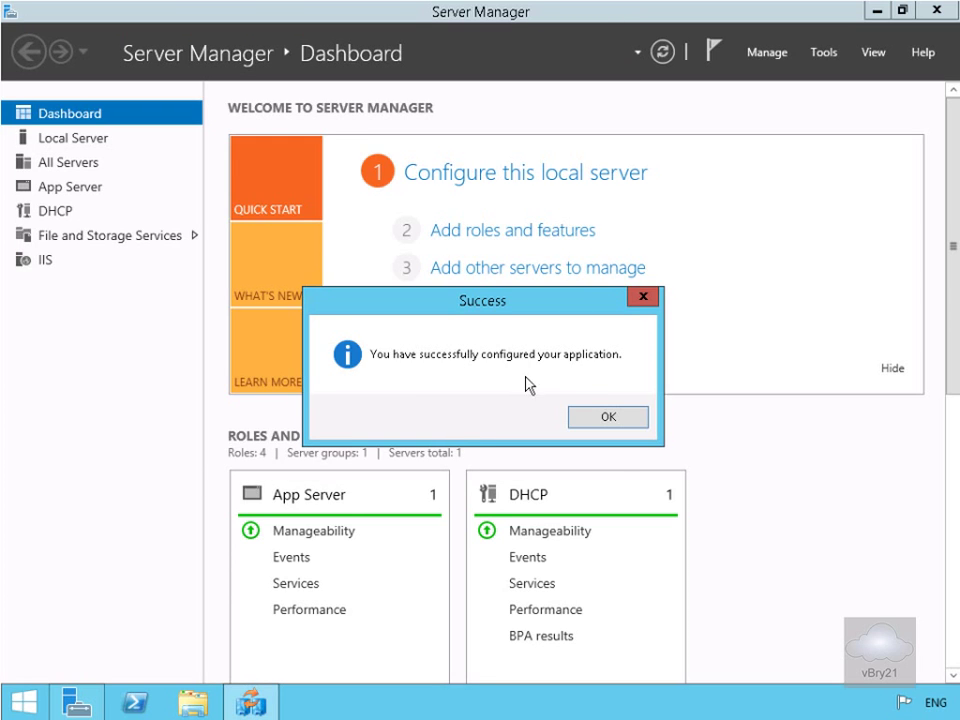
left_click(592, 428)
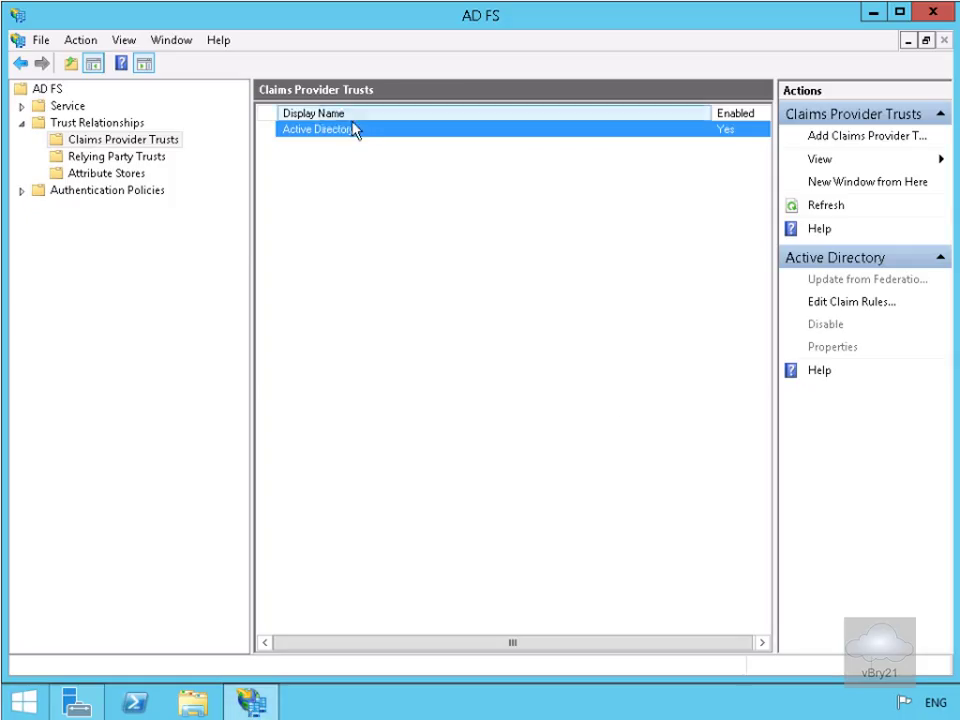
Launch Add Relying Party Trust from the Relying Party Trusts node
left_click(117, 160)
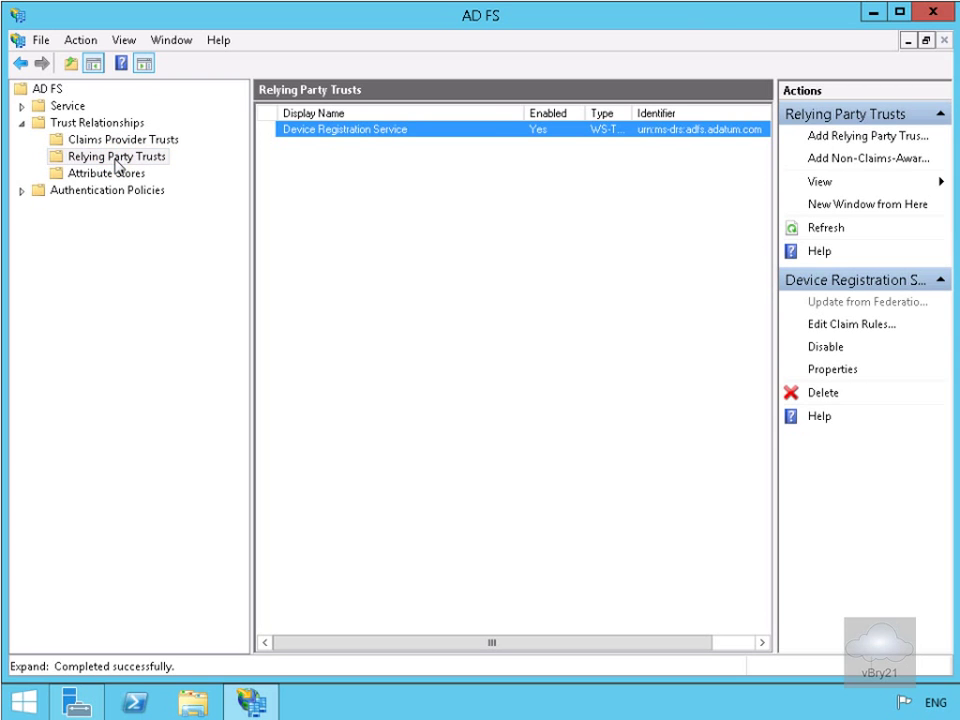
right_click(117, 162)
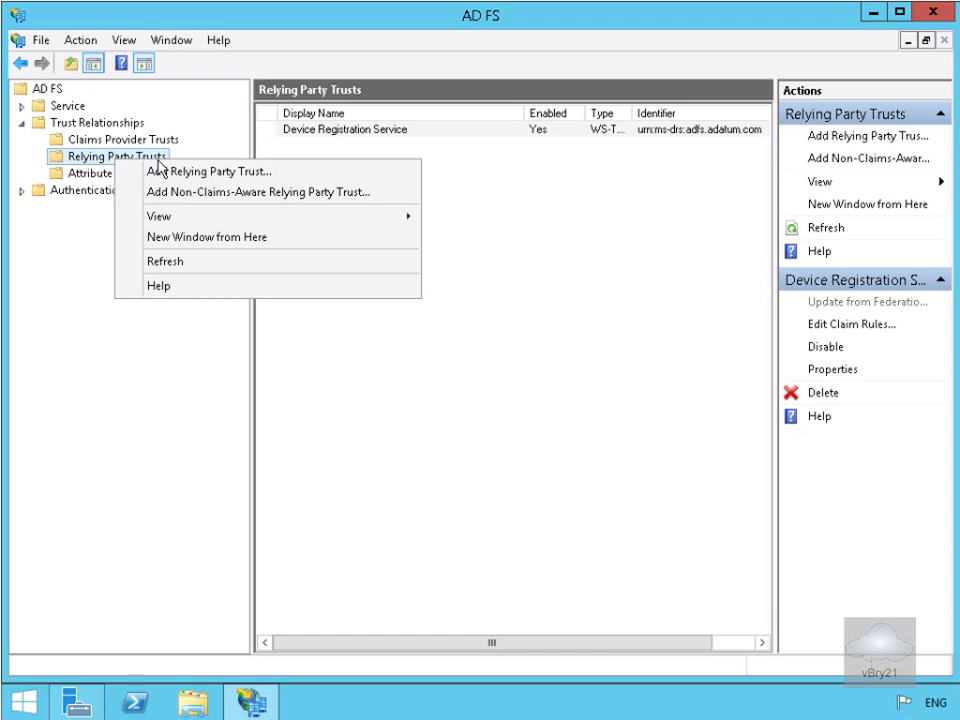
left_click(162, 172)
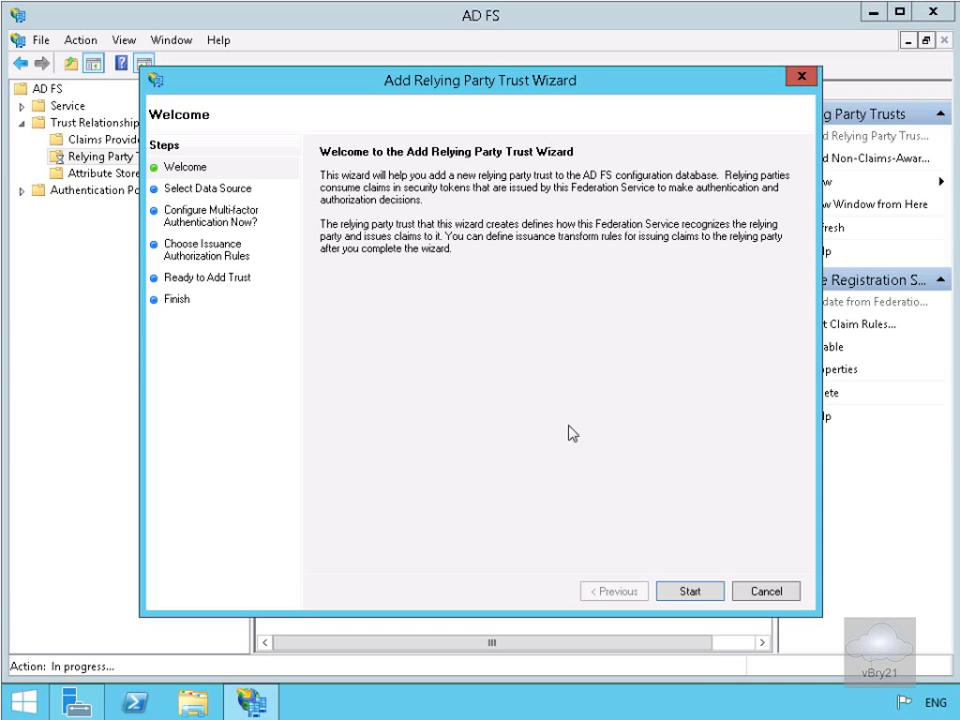
left_click(690, 592)
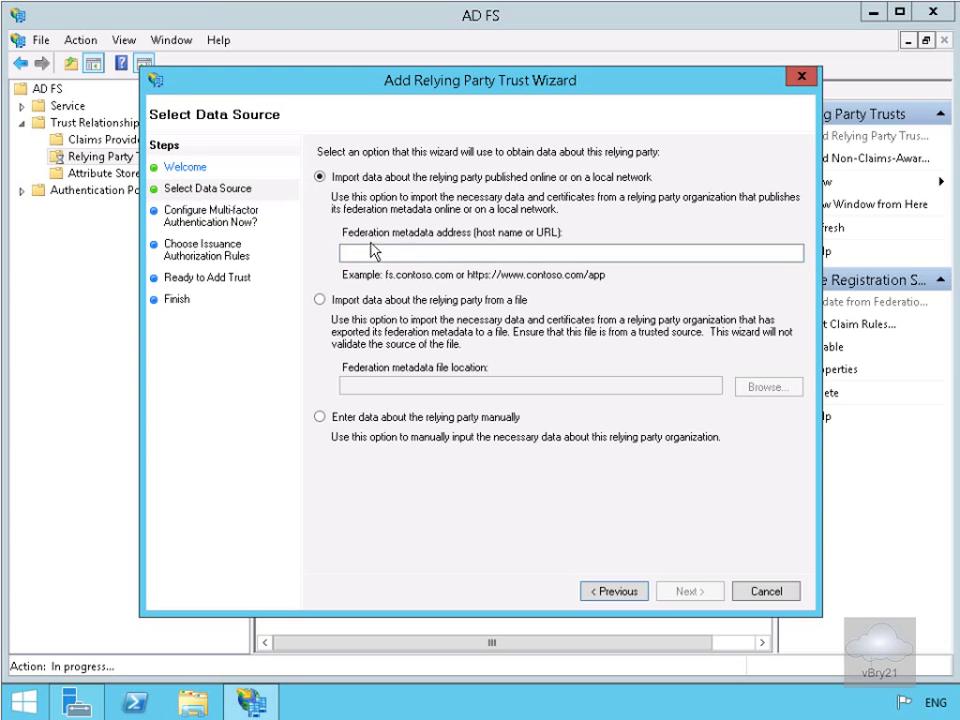
left_click(445, 258)
type("https://lon-svr1.adatum.com/adatumtestapp")
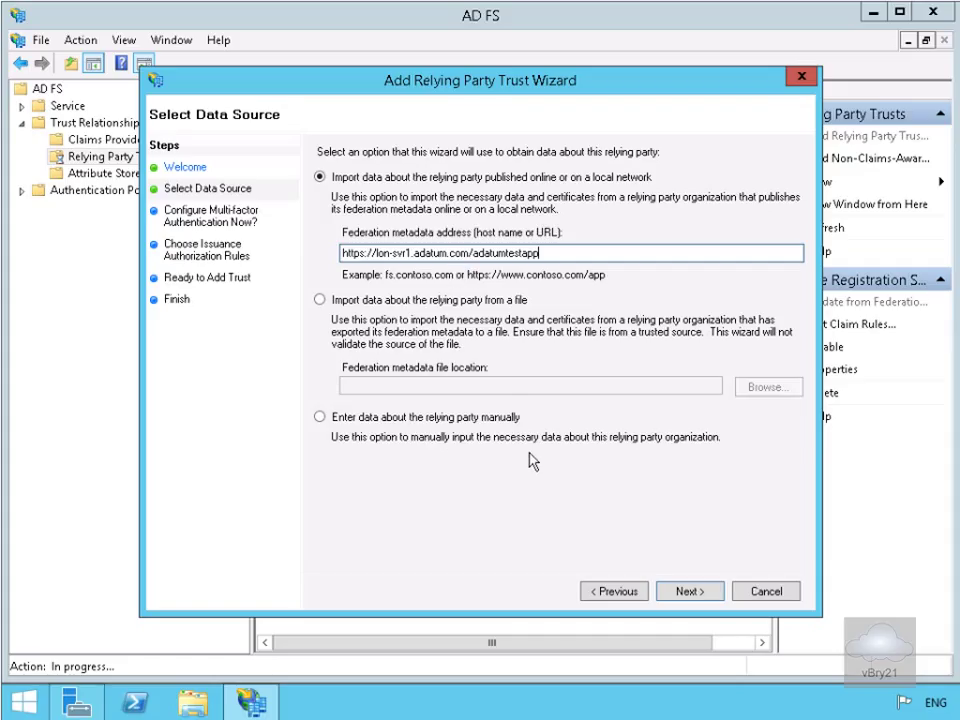
left_click(703, 593)
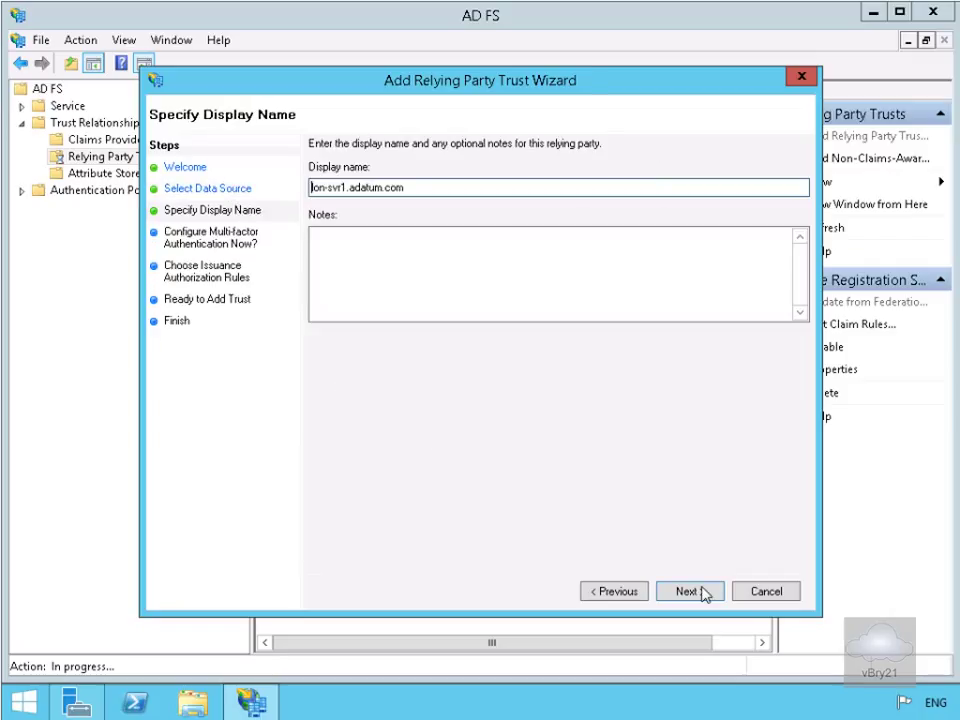
Name the trust 'A. Datum Test App', skip multi-factor authentication, permit all users, and add it
triple_click(439, 187)
type("A. Datum Test App")
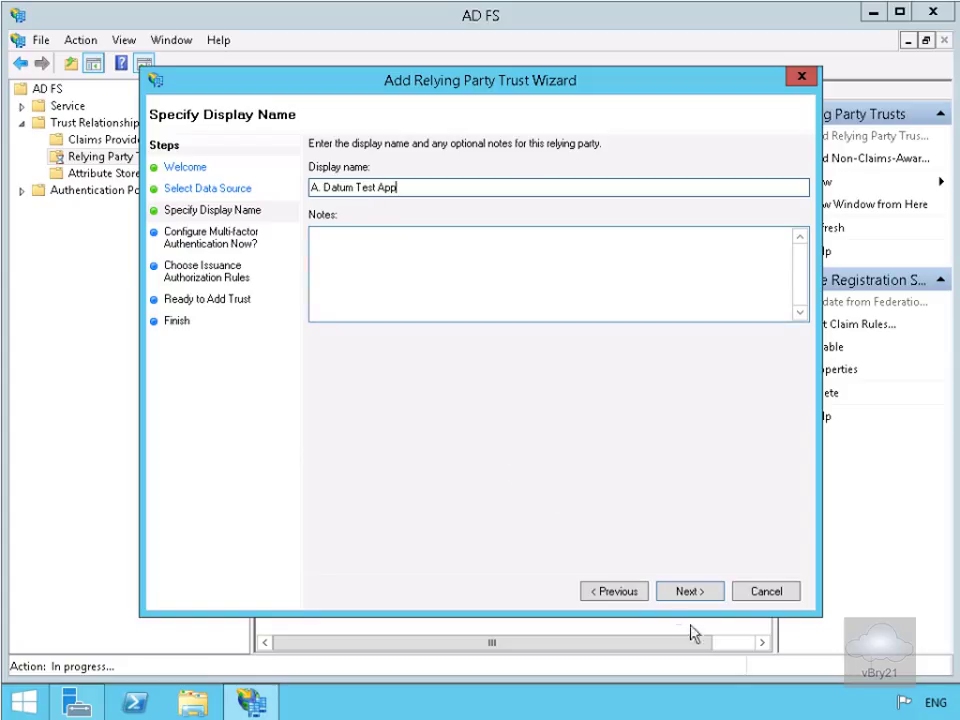
left_click(680, 593)
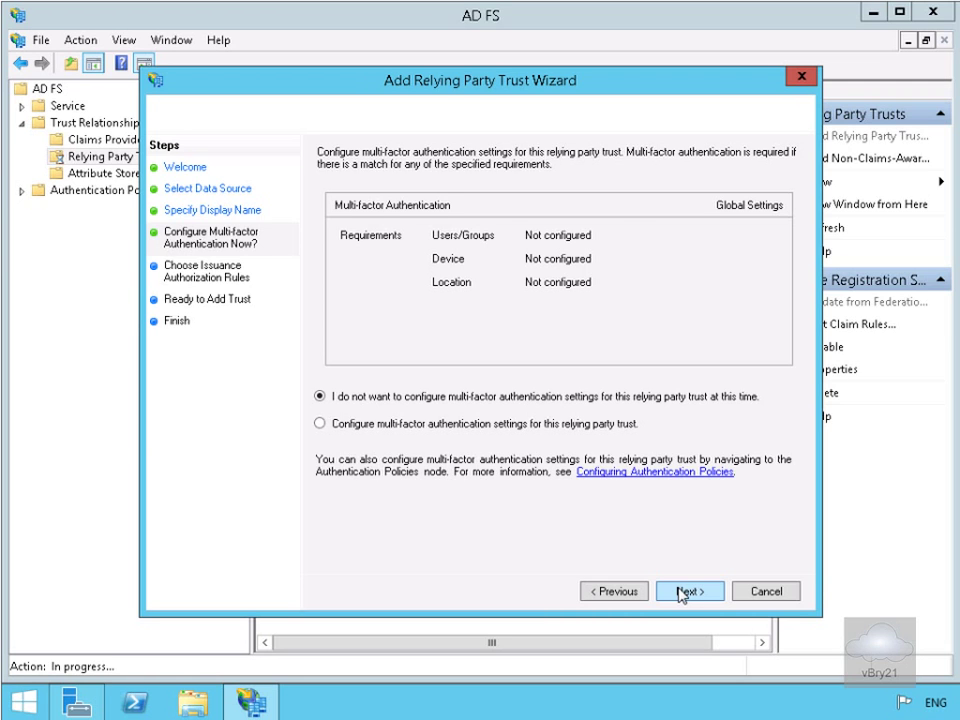
left_click(682, 593)
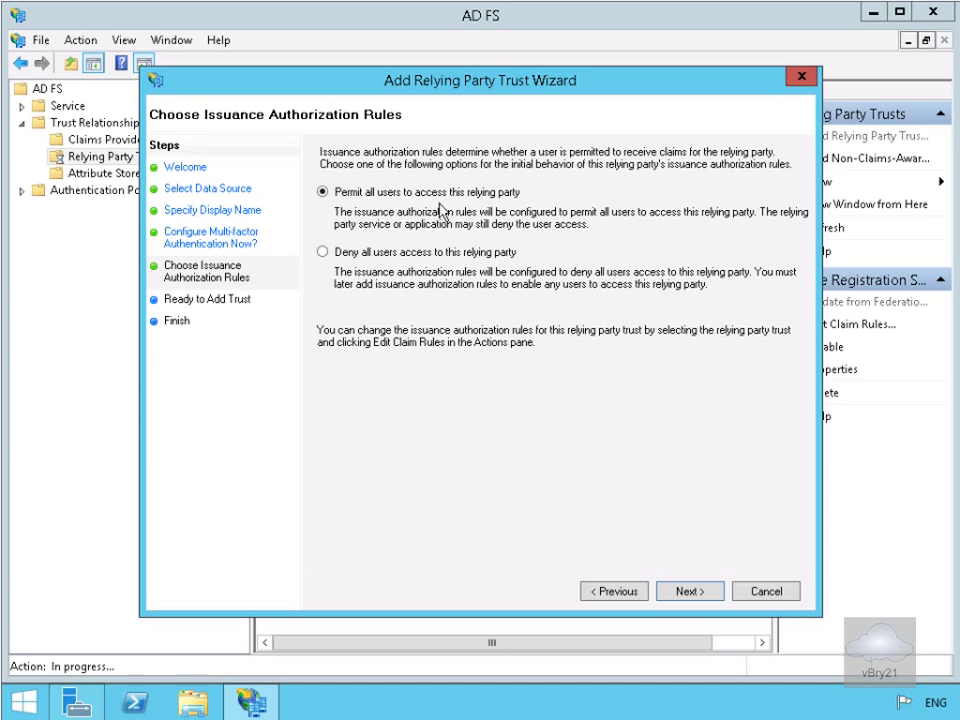
left_click(686, 593)
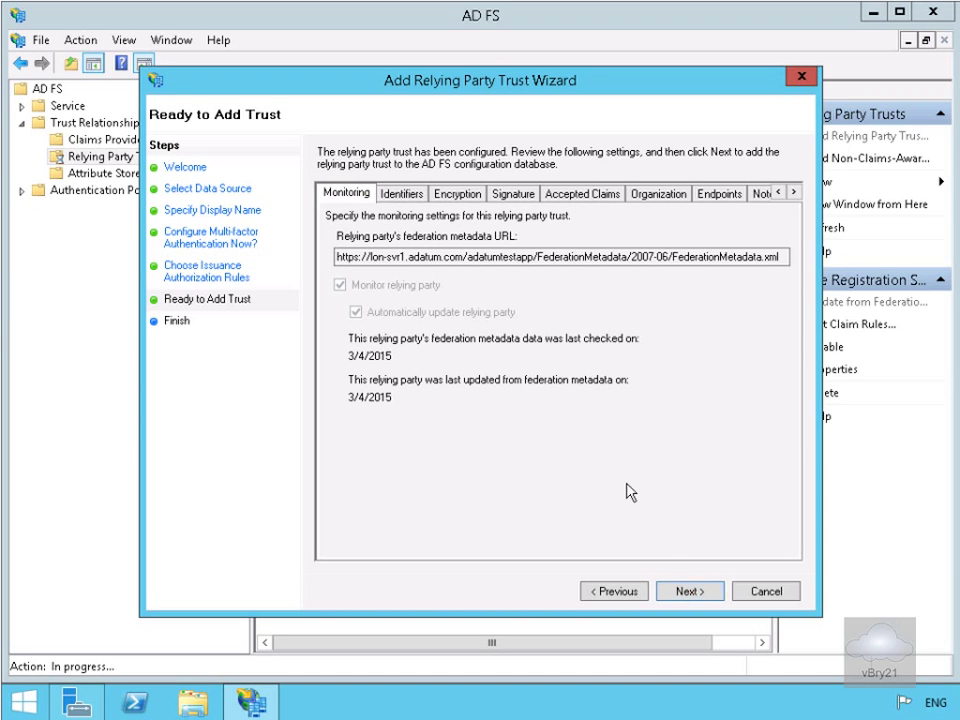
left_click(684, 592)
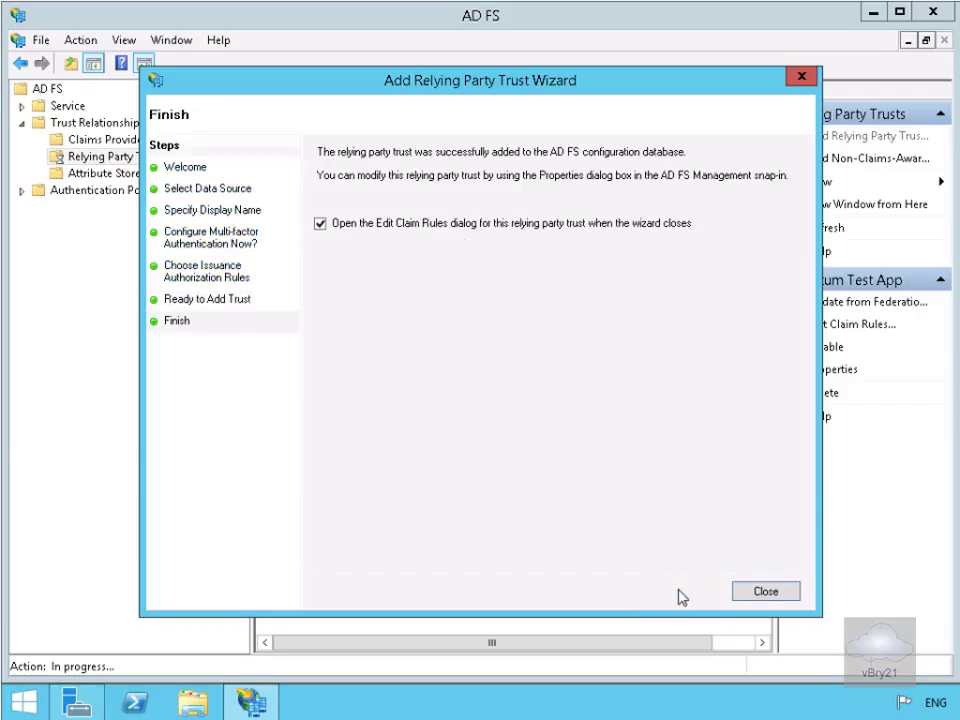